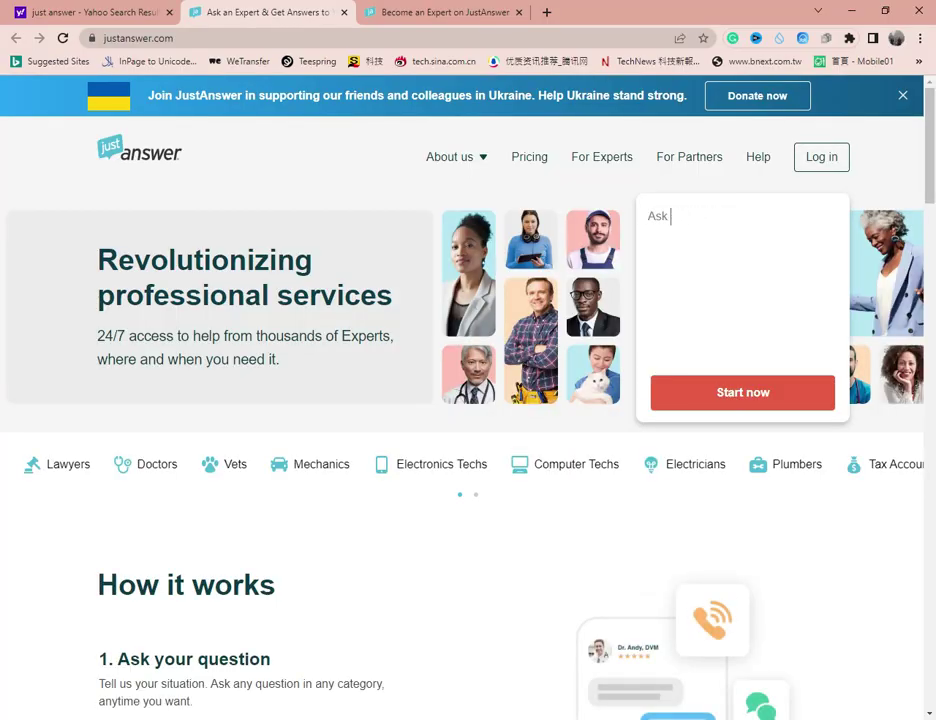
- Return to the Yahoo search results for 'just answer' in the first browser tab
{"action": "left_click", "coordinate": [63, 13]}
- Browse the Yahoo 'just answer' results, then go back to the 'Ask an Expert & Get Answers' tab
{"action": "scroll", "coordinate": [440, 241], "scroll_direction": "up", "scroll_amount": 4}
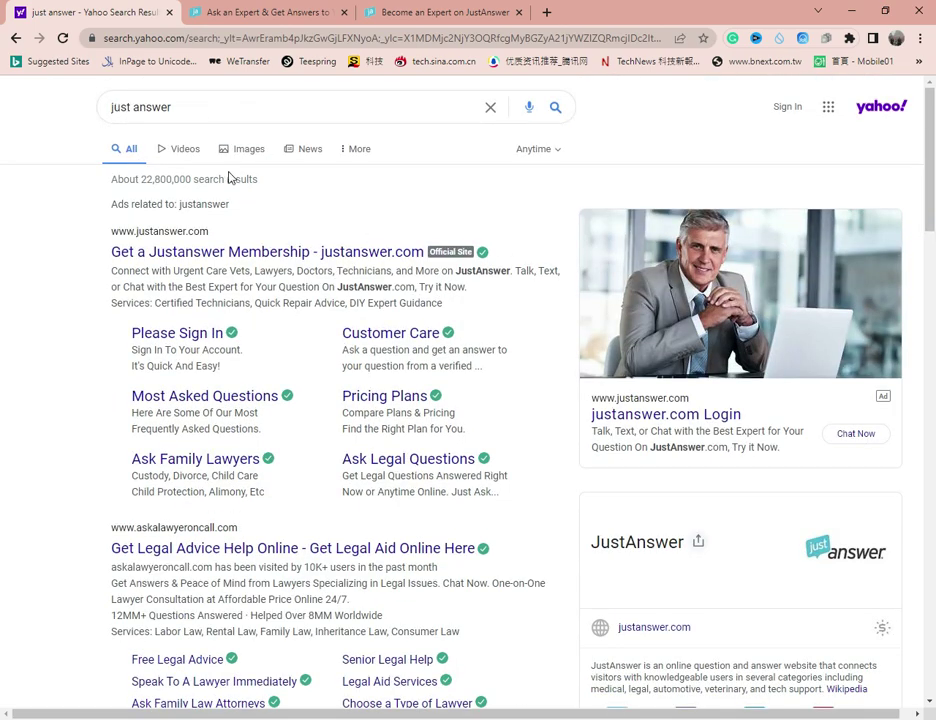
{"action": "scroll", "coordinate": [230, 179], "scroll_direction": "down", "scroll_amount": 7}
{"action": "scroll", "coordinate": [250, 215], "scroll_direction": "down", "scroll_amount": 2}
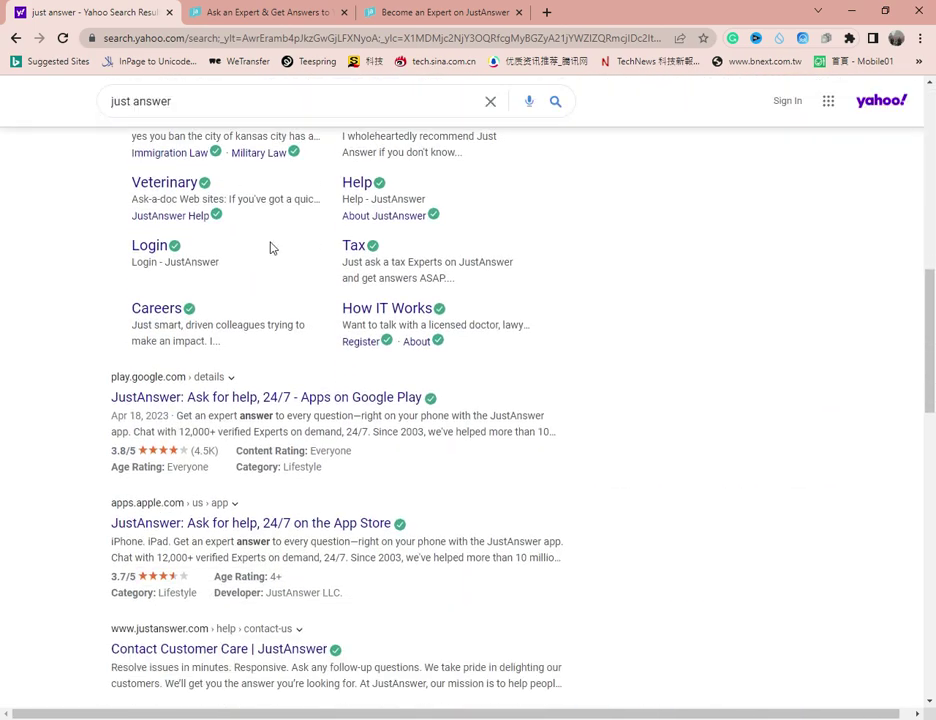
{"action": "scroll", "coordinate": [268, 260], "scroll_direction": "up", "scroll_amount": 3}
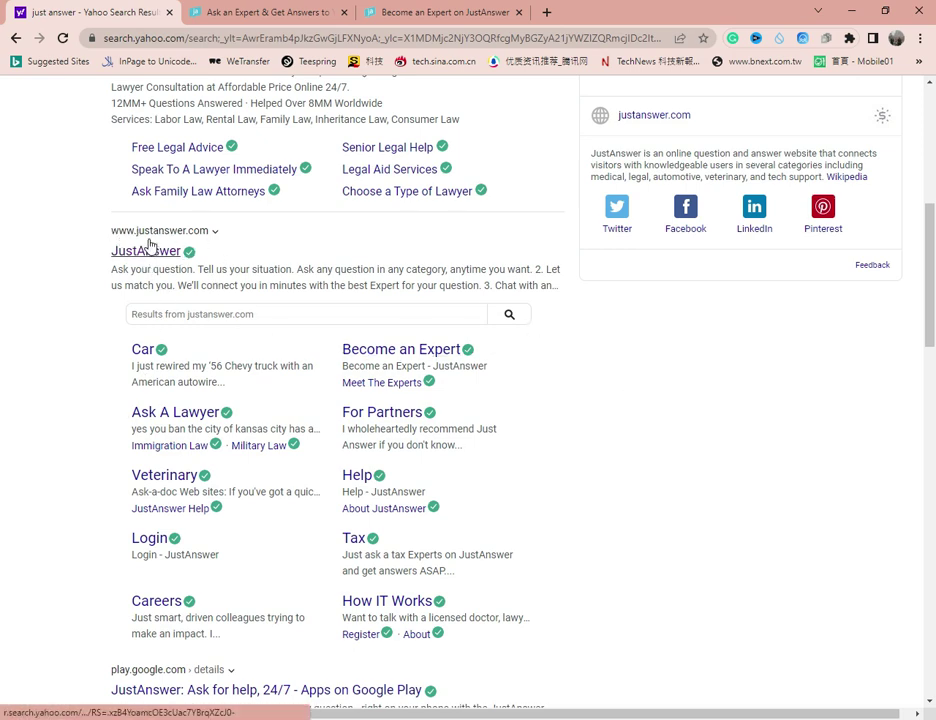
{"action": "left_click", "coordinate": [258, 14]}
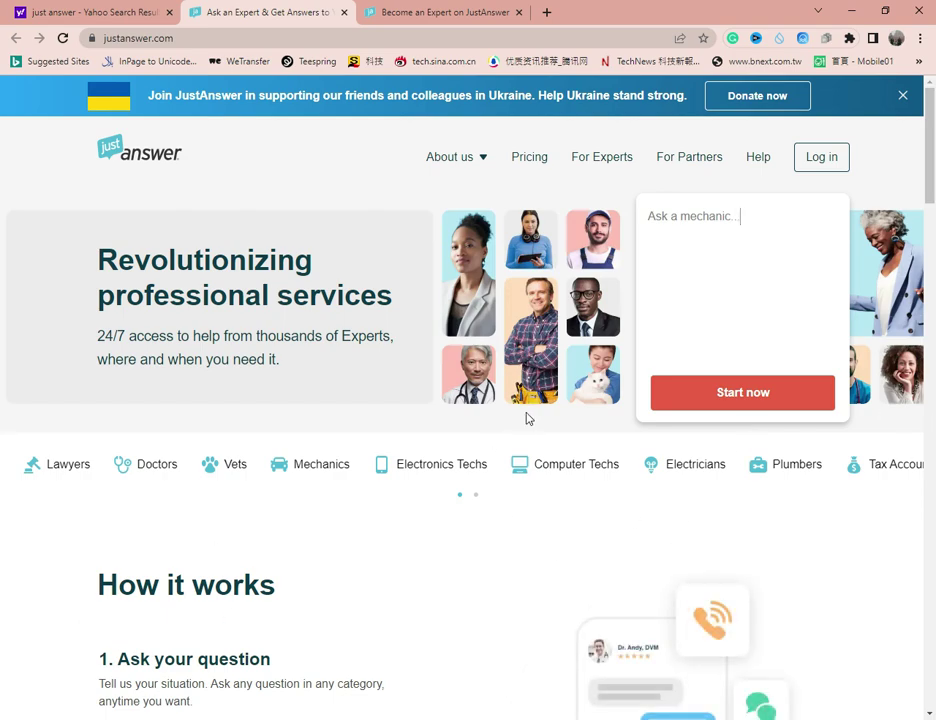
- Go to the home page footer and follow the 'Become an Expert' link
{"action": "scroll", "coordinate": [578, 323], "scroll_direction": "down", "scroll_amount": 2}
{"action": "scroll", "coordinate": [578, 323], "scroll_direction": "down", "scroll_amount": 7}
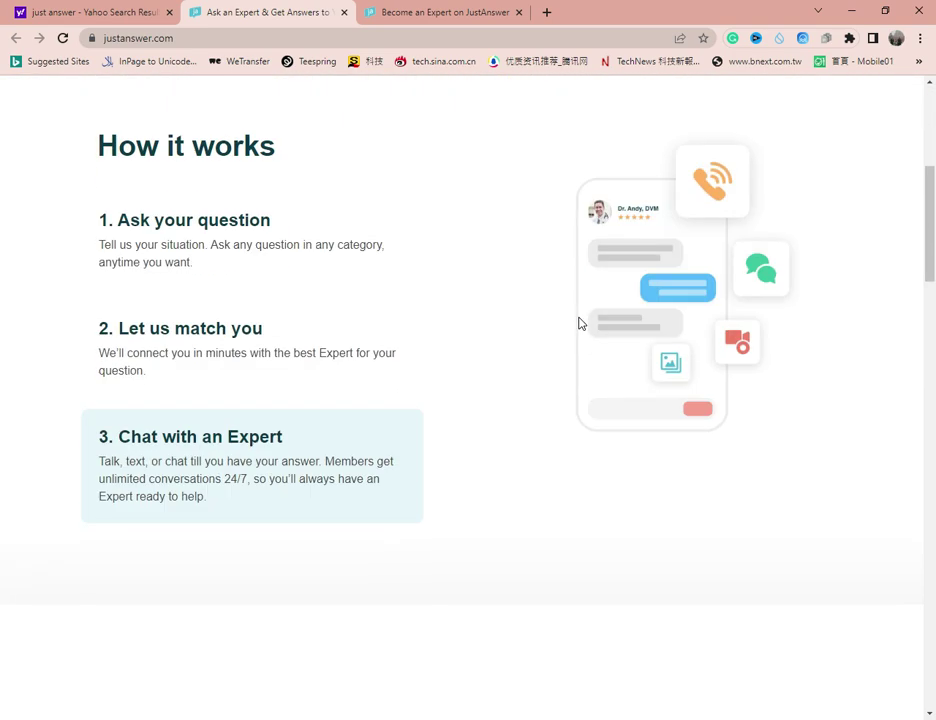
{"action": "scroll", "coordinate": [578, 323], "scroll_direction": "down", "scroll_amount": 9}
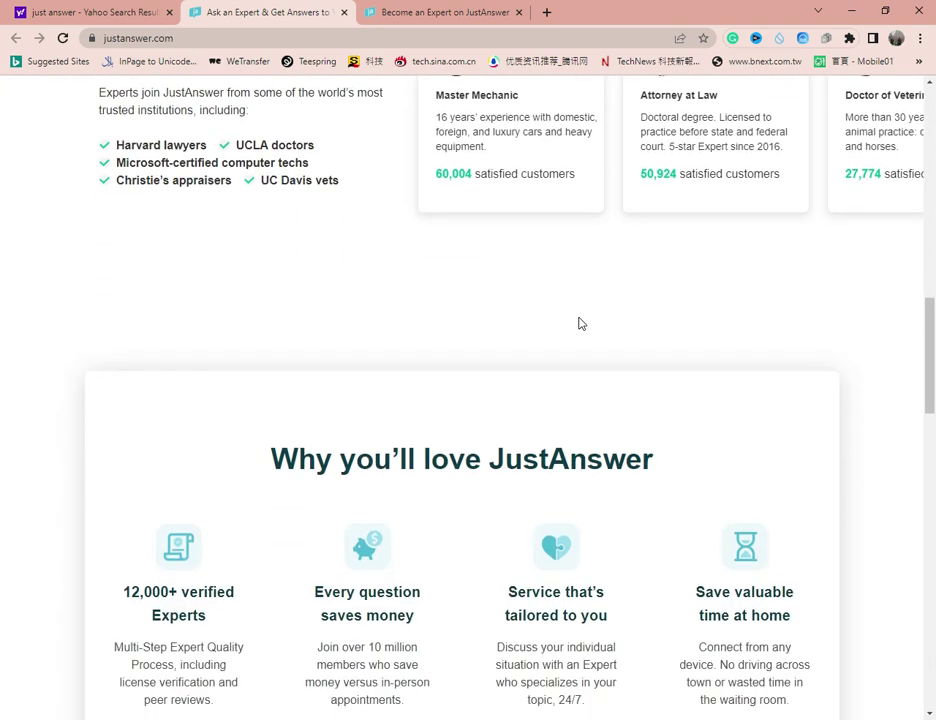
{"action": "scroll", "coordinate": [578, 323], "scroll_direction": "down", "scroll_amount": 5}
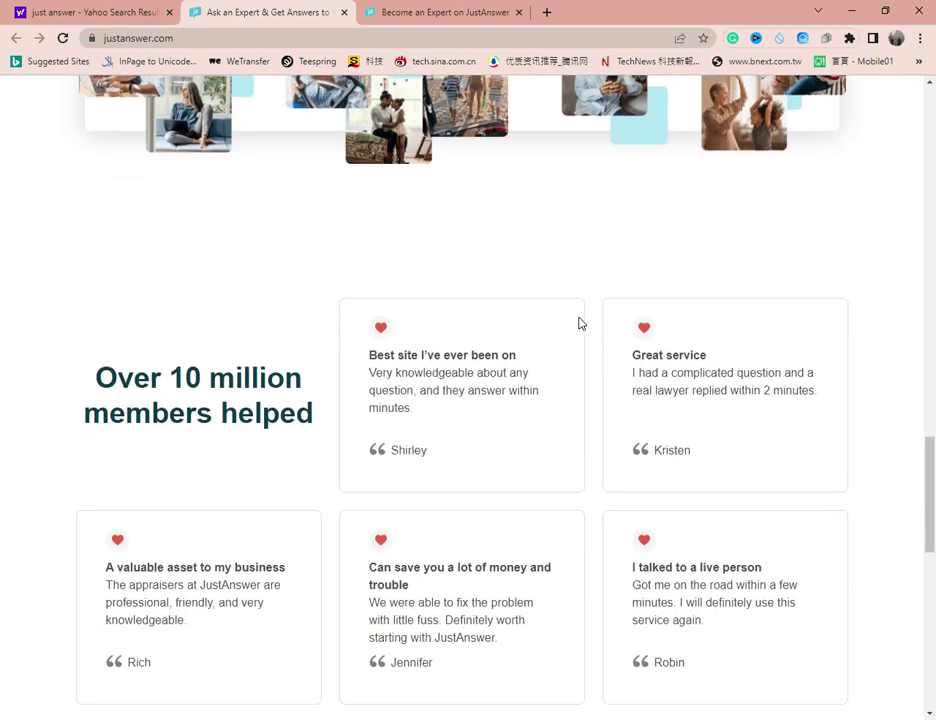
{"action": "scroll", "coordinate": [578, 323], "scroll_direction": "up", "scroll_amount": 8}
{"action": "scroll", "coordinate": [578, 323], "scroll_direction": "up", "scroll_amount": 18}
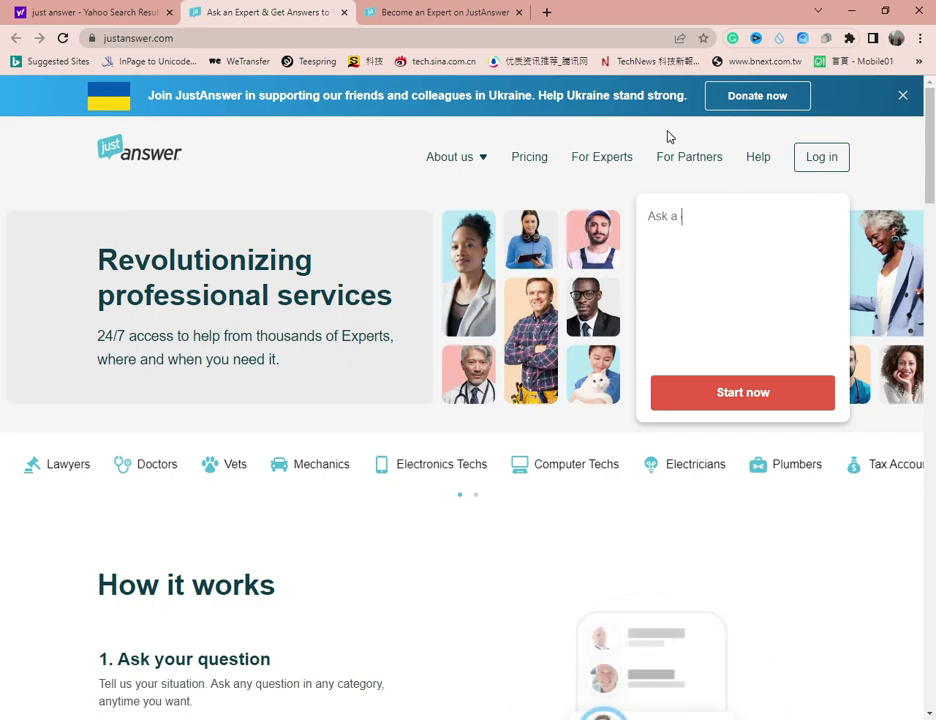
{"action": "scroll", "coordinate": [593, 367], "scroll_direction": "down", "scroll_amount": 1}
{"action": "scroll", "coordinate": [593, 367], "scroll_direction": "down", "scroll_amount": 20}
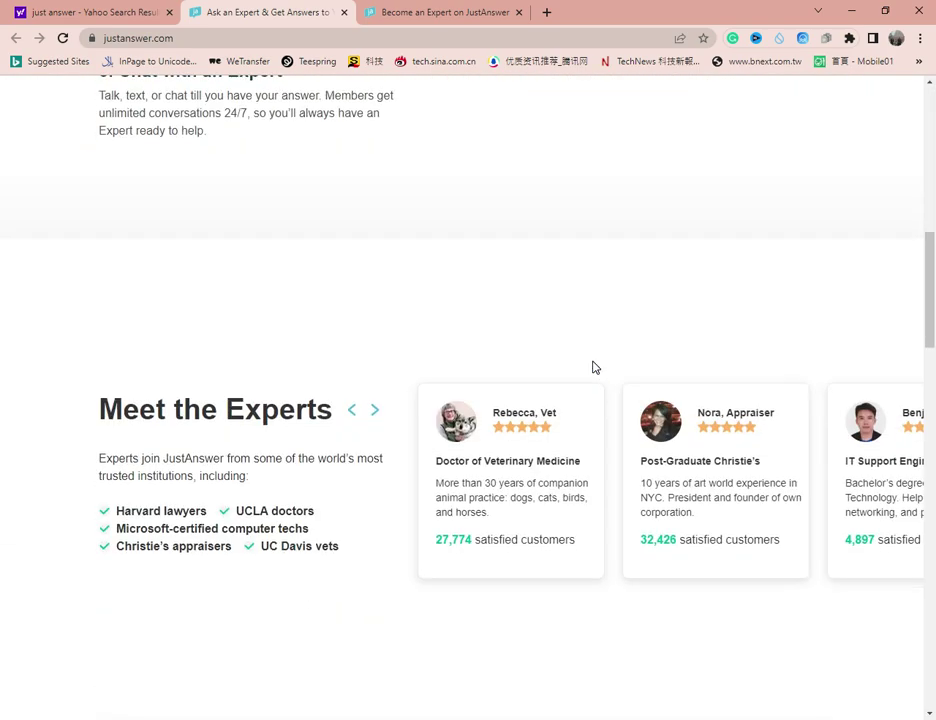
{"action": "scroll", "coordinate": [593, 367], "scroll_direction": "down", "scroll_amount": 5}
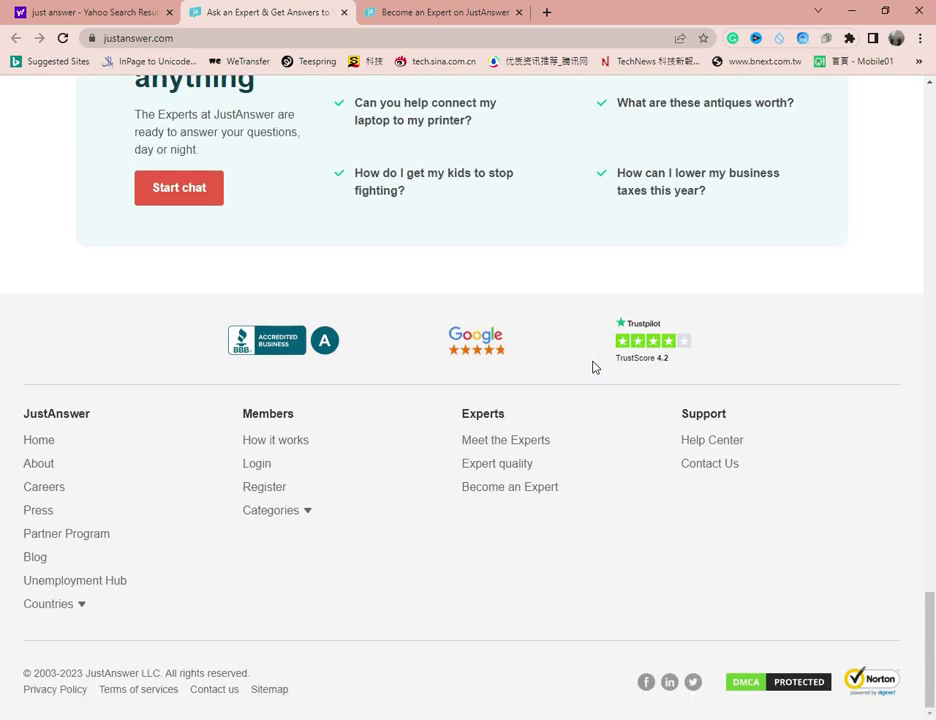
{"action": "left_click", "coordinate": [532, 490]}
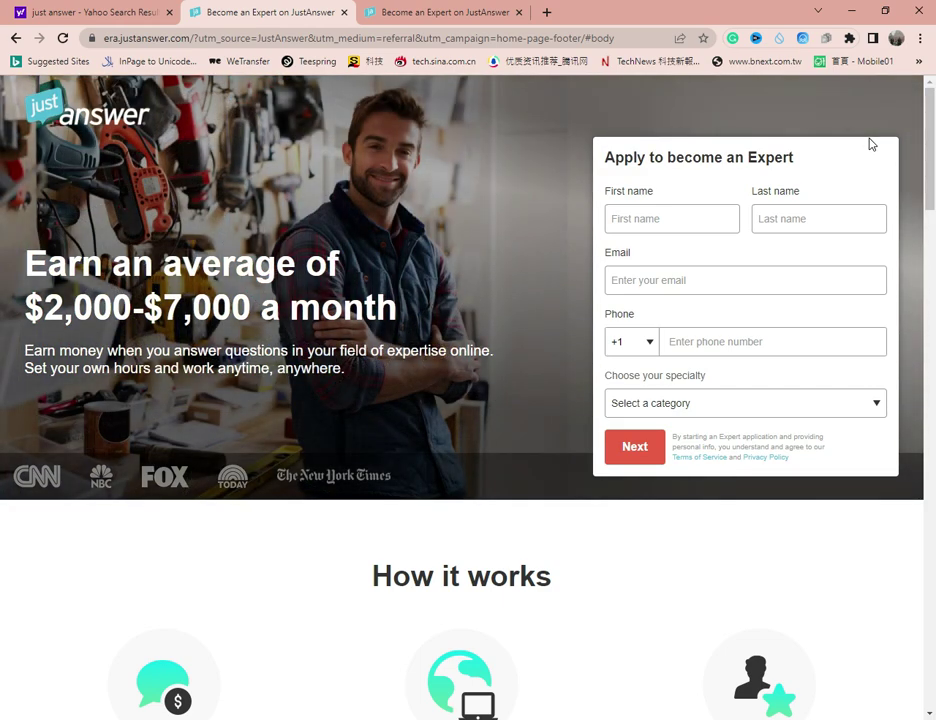
- Autofill the applicant's name and e-mail and enter their phone number with the +92 Pakistan code
{"action": "left_click", "coordinate": [709, 208]}
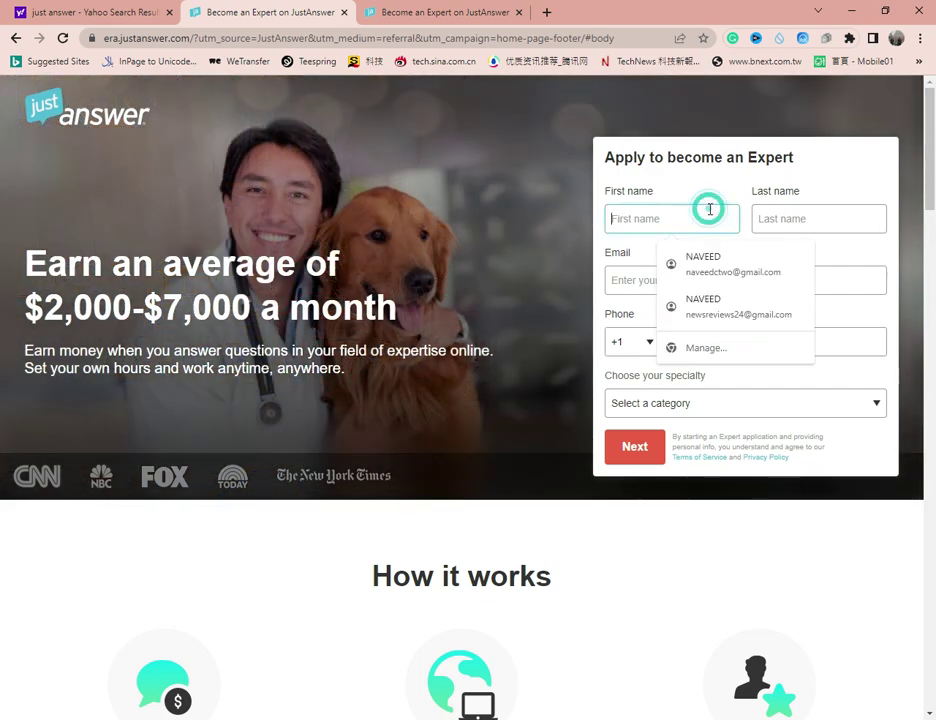
{"action": "left_click", "coordinate": [722, 257]}
{"action": "left_click", "coordinate": [756, 336]}
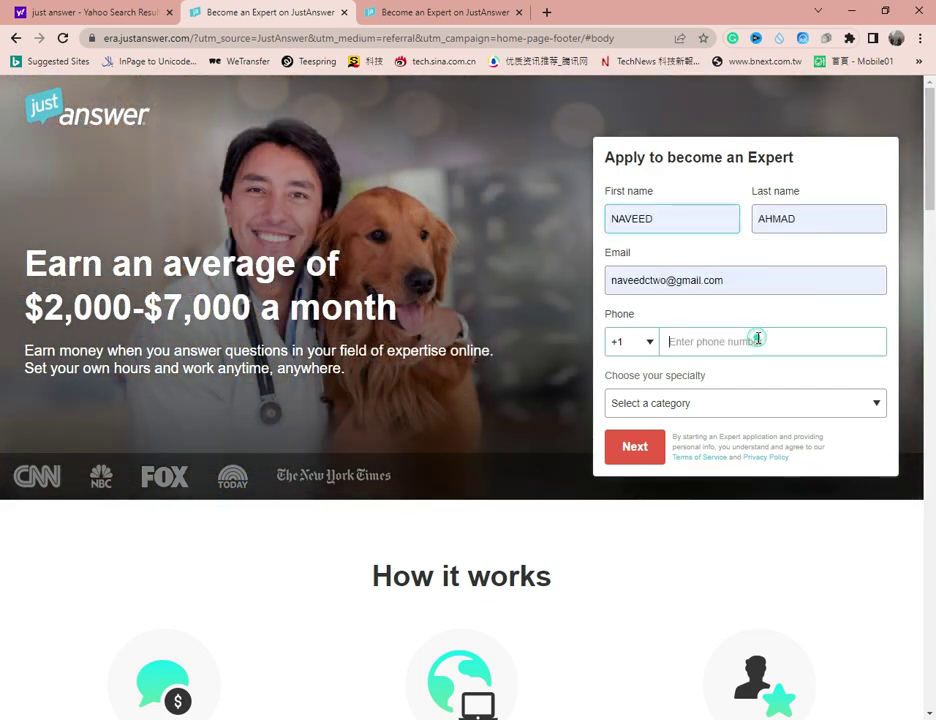
{"action": "left_click", "coordinate": [641, 342]}
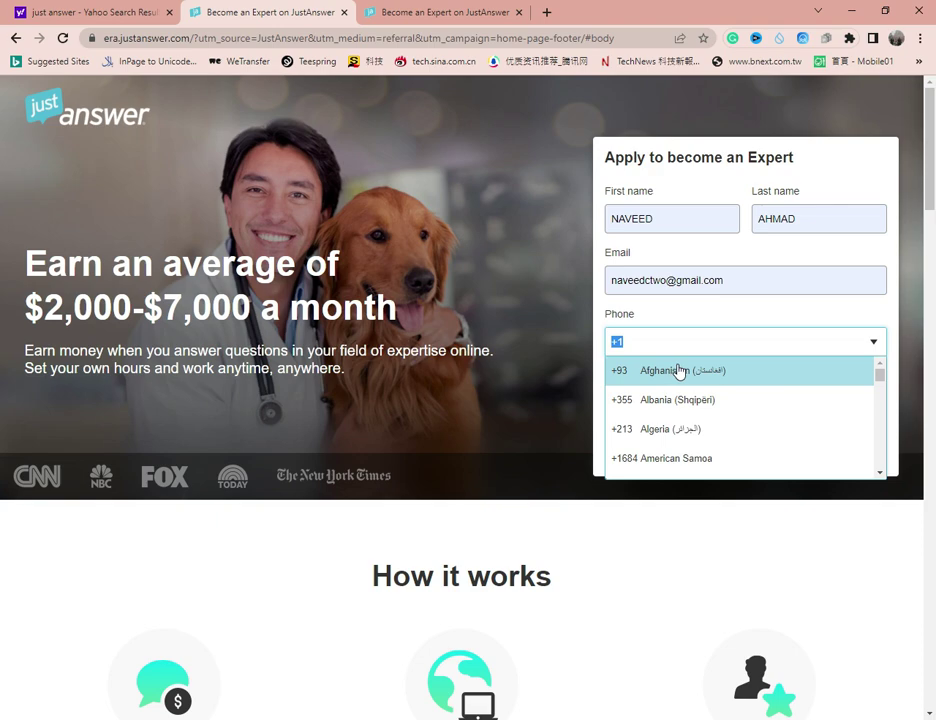
{"action": "type", "text": "92"}
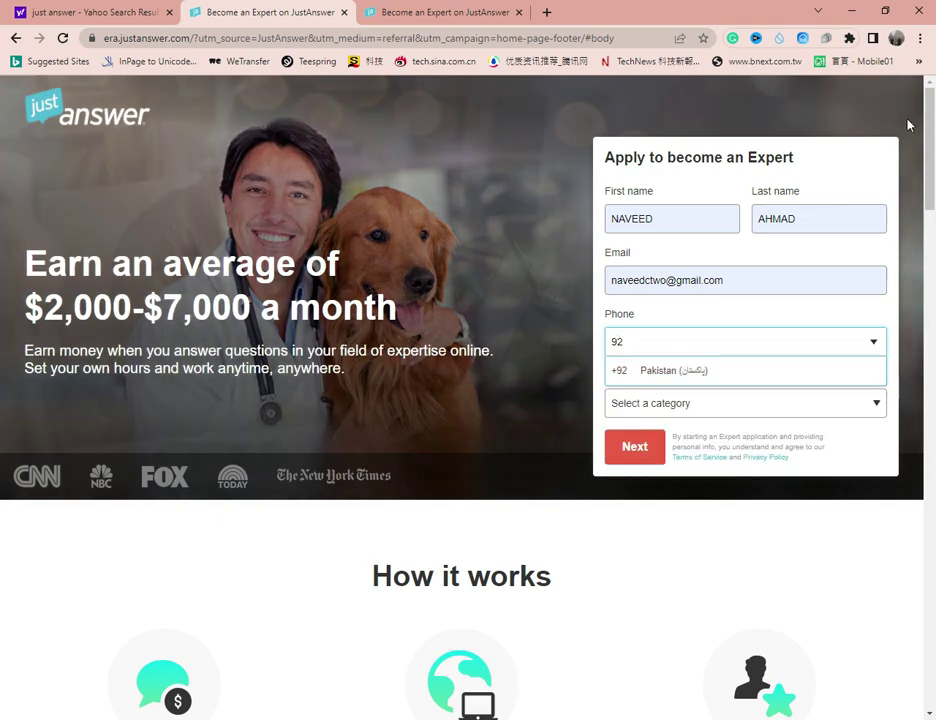
{"action": "left_click", "coordinate": [679, 369]}
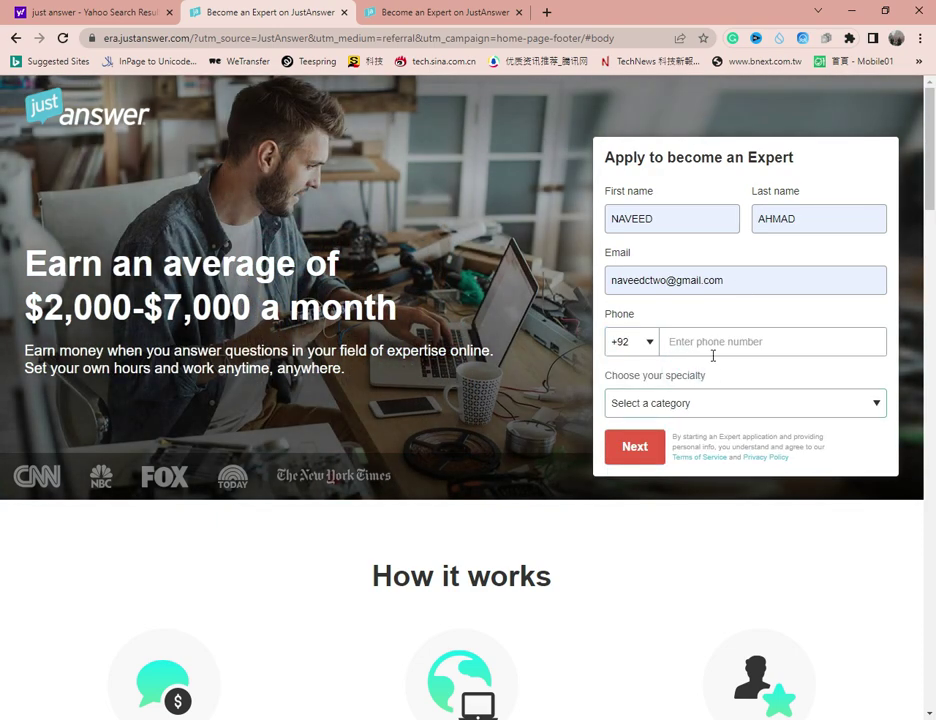
{"action": "left_click", "coordinate": [712, 345]}
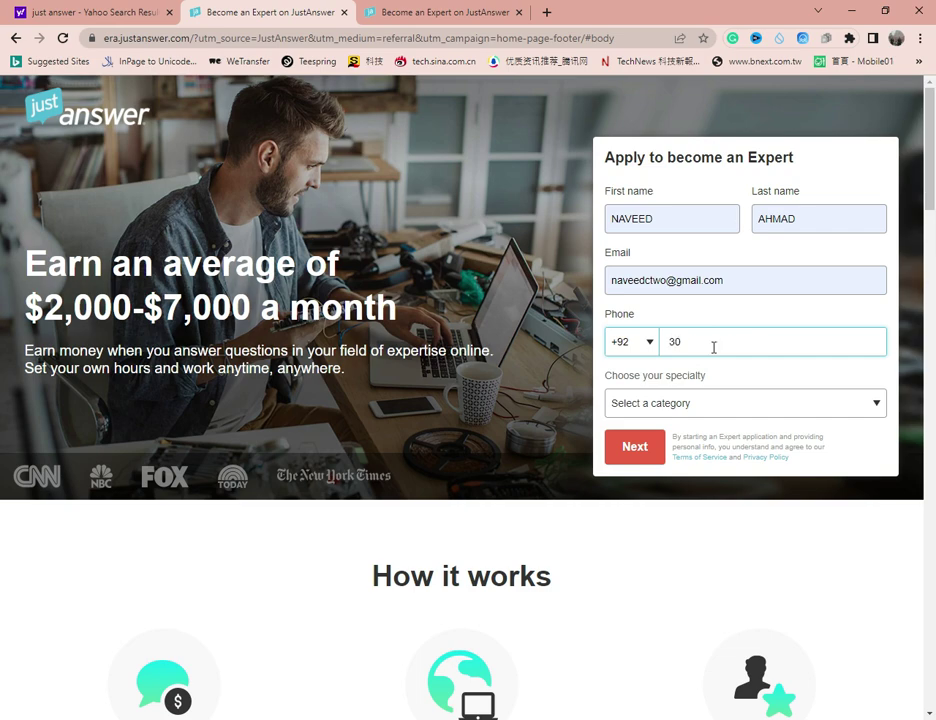
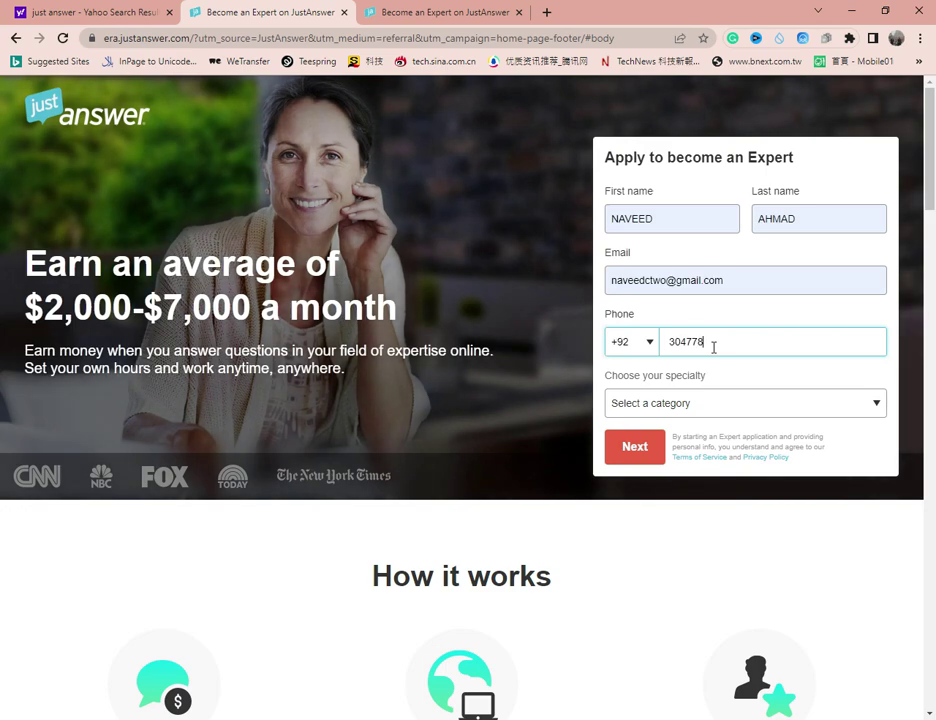
- Choose Computer as the specialty and continue to the full application form
{"action": "left_click", "coordinate": [714, 403]}
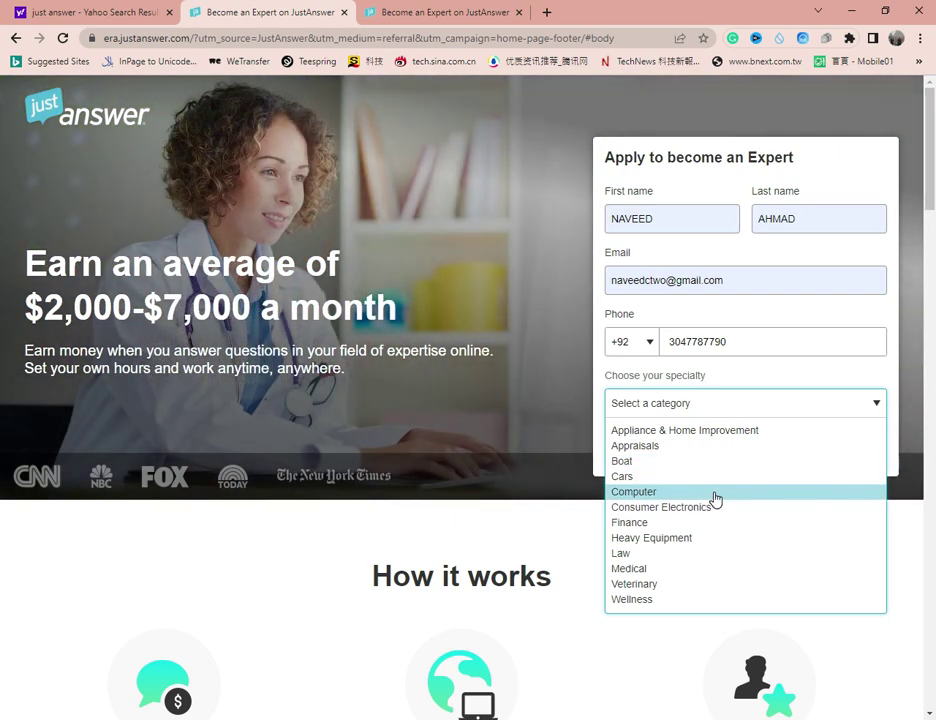
{"action": "left_click", "coordinate": [714, 493]}
{"action": "left_click", "coordinate": [641, 445]}
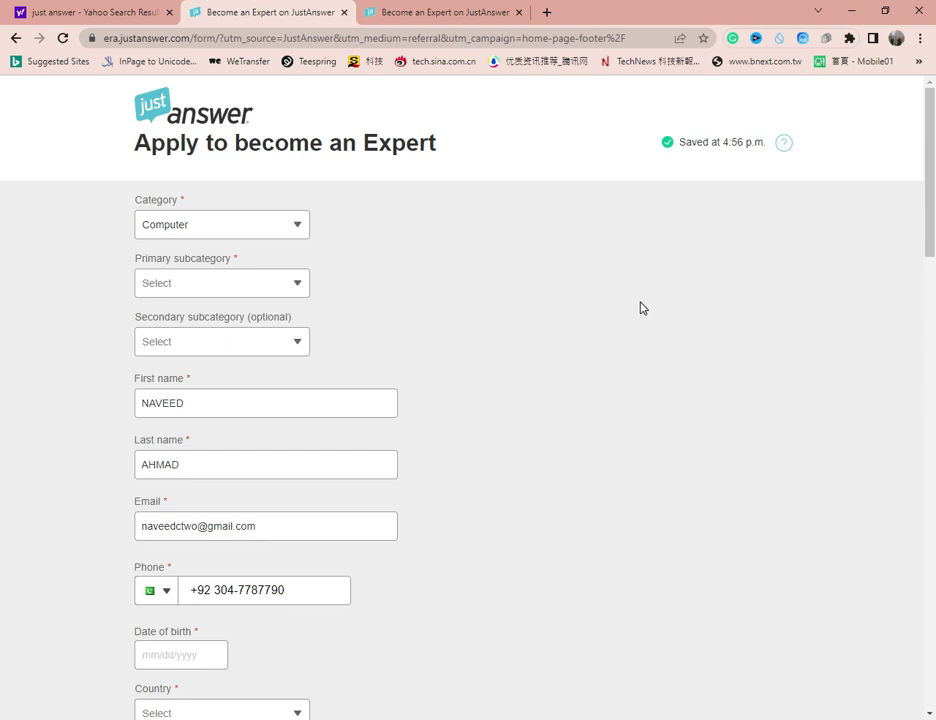
- Pick Networking from the Primary subcategory dropdown
{"action": "left_click", "coordinate": [300, 283]}
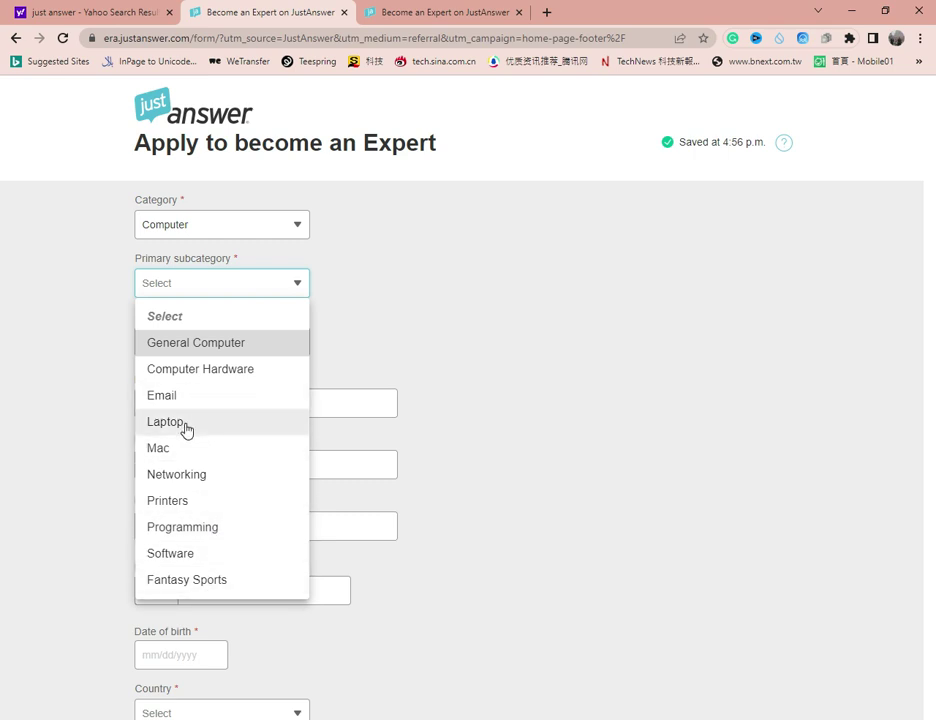
{"action": "left_click", "coordinate": [211, 480]}
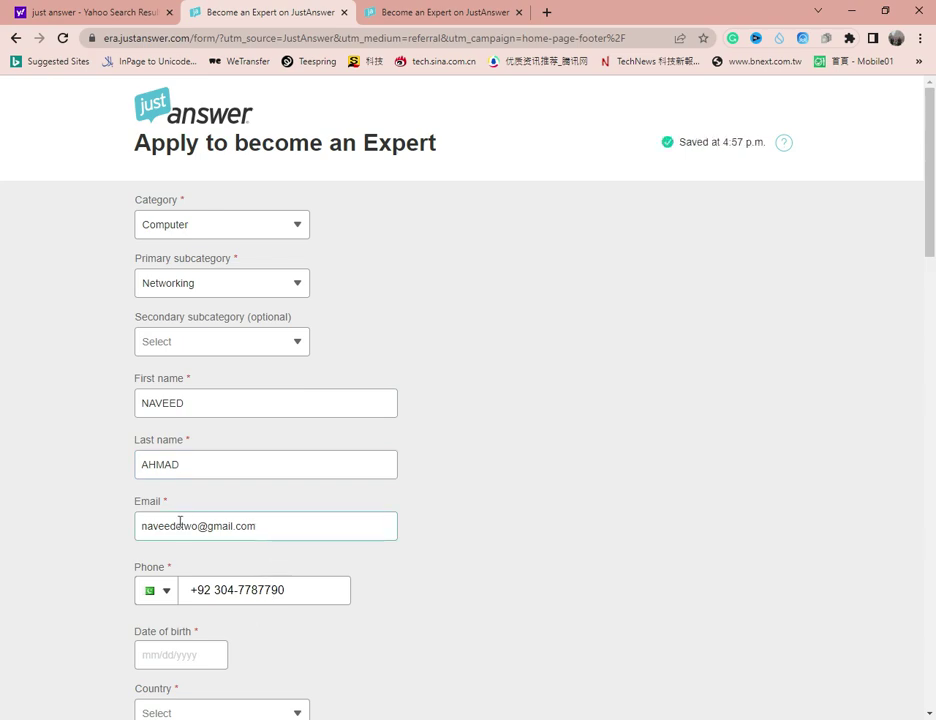
- Enter the applicant's date of birth
{"action": "scroll", "coordinate": [485, 489], "scroll_direction": "down", "scroll_amount": 3}
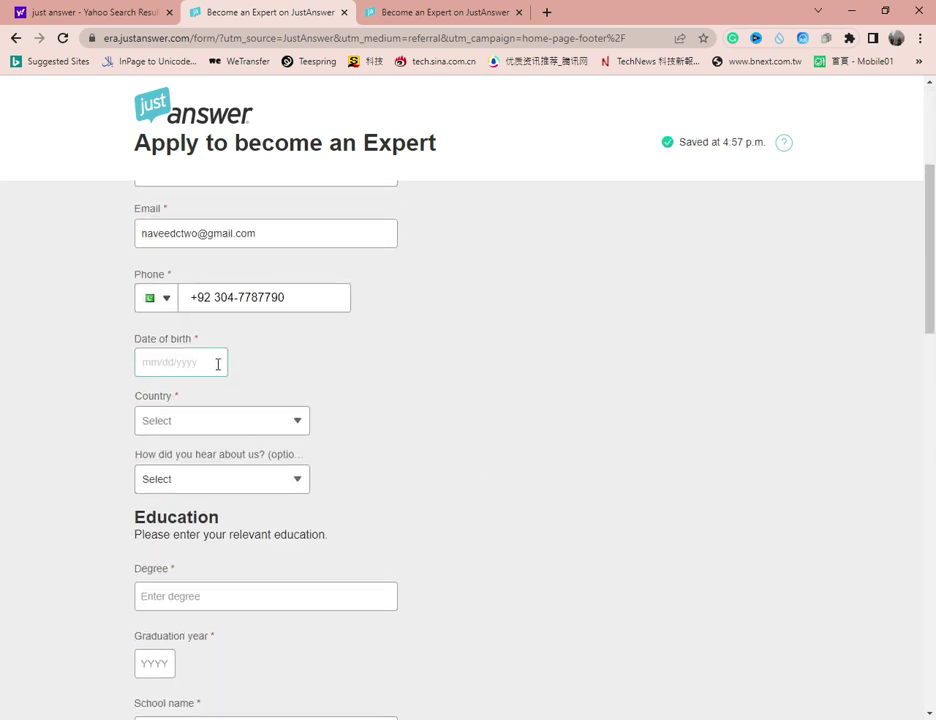
{"action": "left_click", "coordinate": [218, 364]}
- Set the country to Pakistan and bring up the 'How did you hear about us?' choices
{"action": "left_click", "coordinate": [283, 418]}
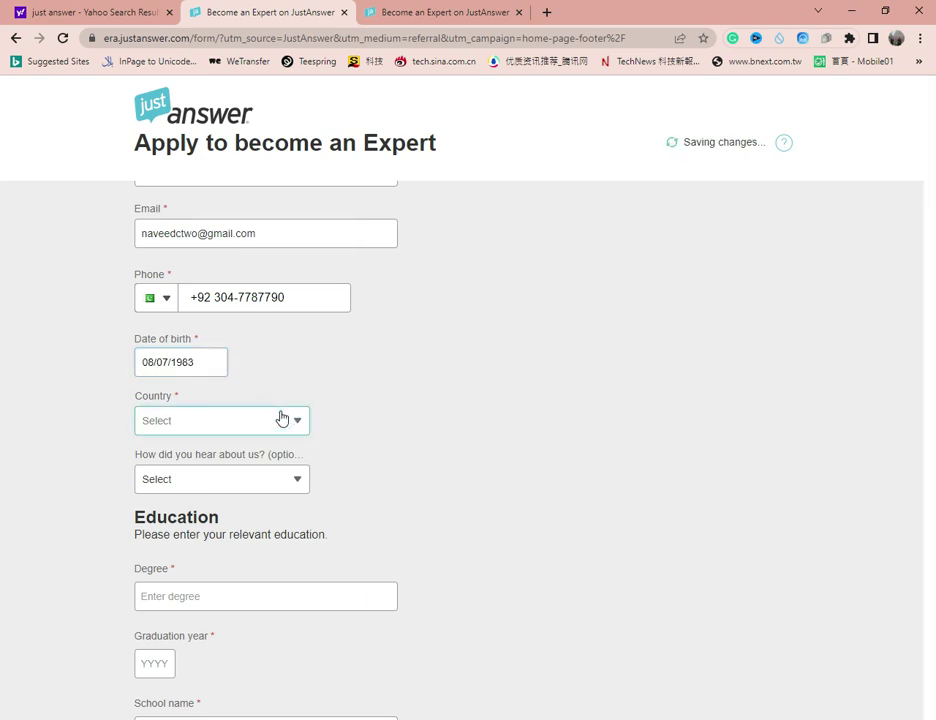
{"action": "left_click", "coordinate": [213, 148]}
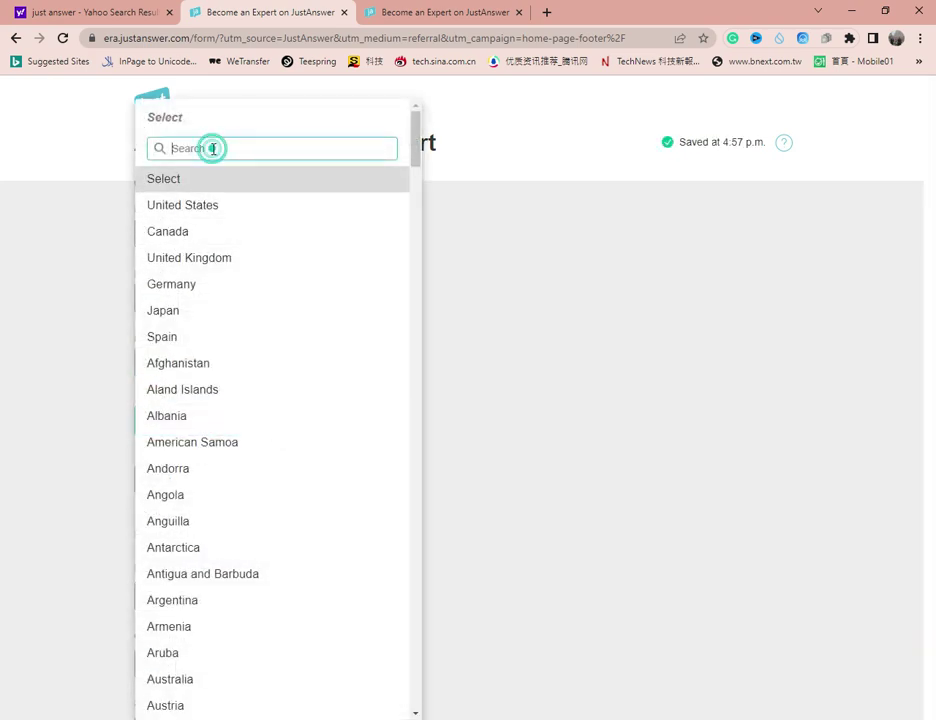
{"action": "type", "text": "p"}
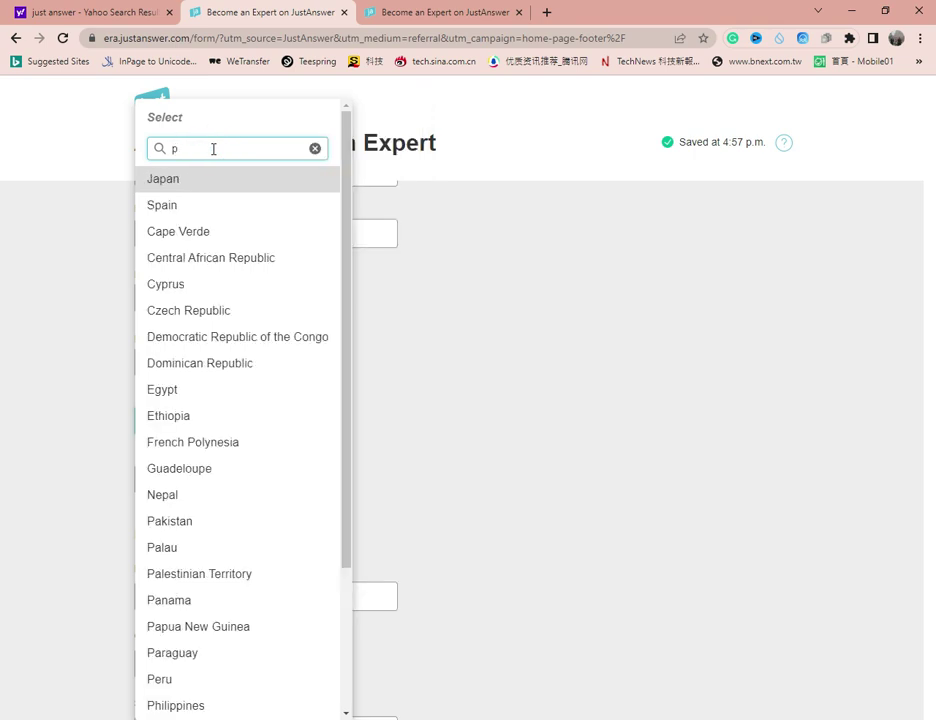
{"action": "left_click", "coordinate": [163, 523]}
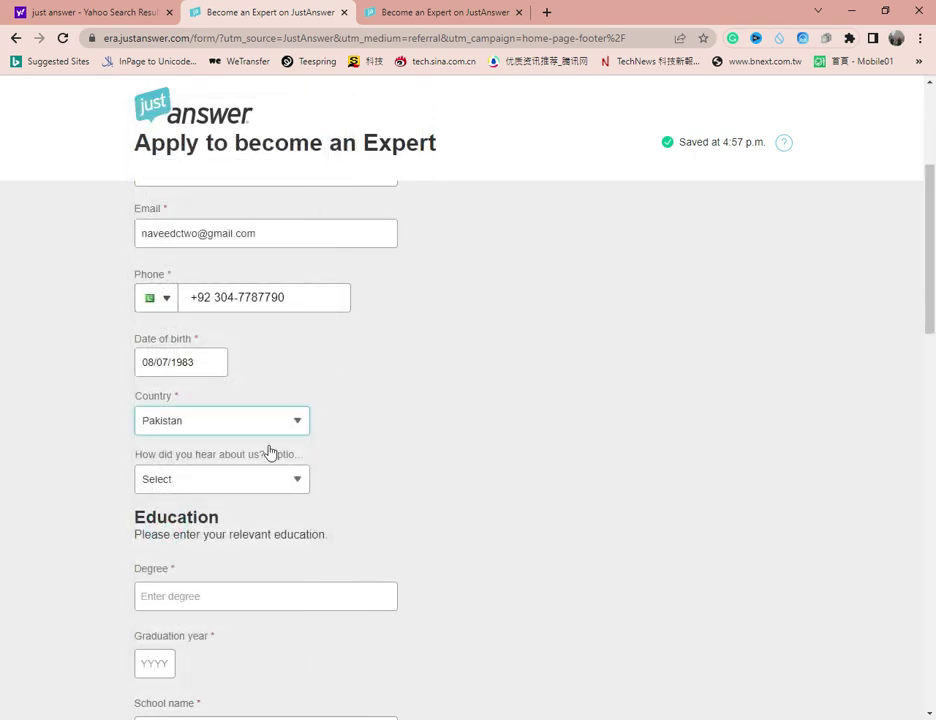
{"action": "left_click", "coordinate": [276, 481]}
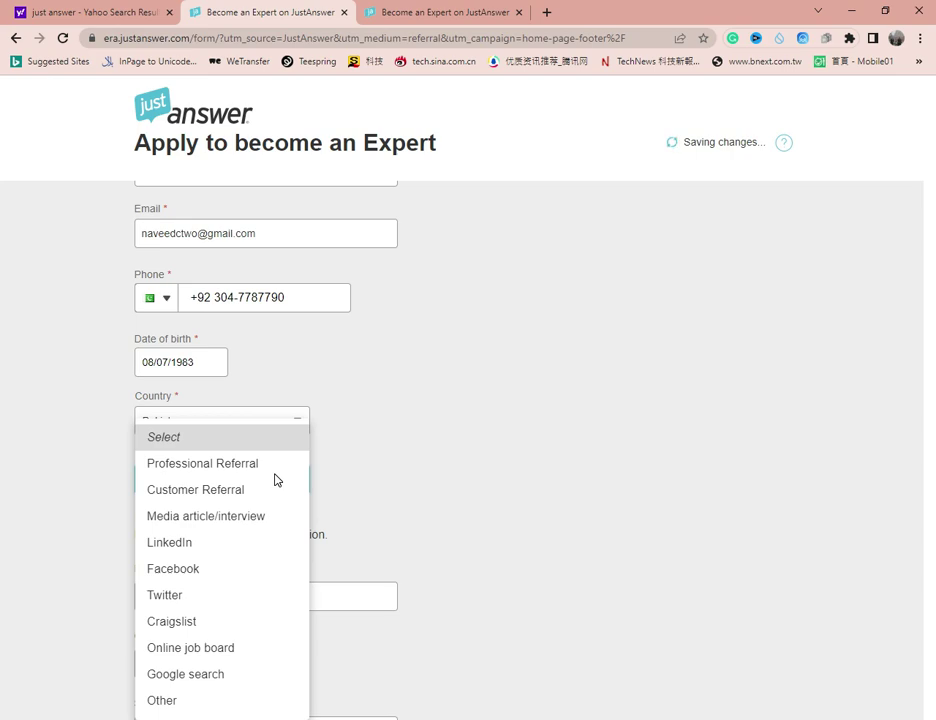
{"action": "left_click", "coordinate": [433, 395]}
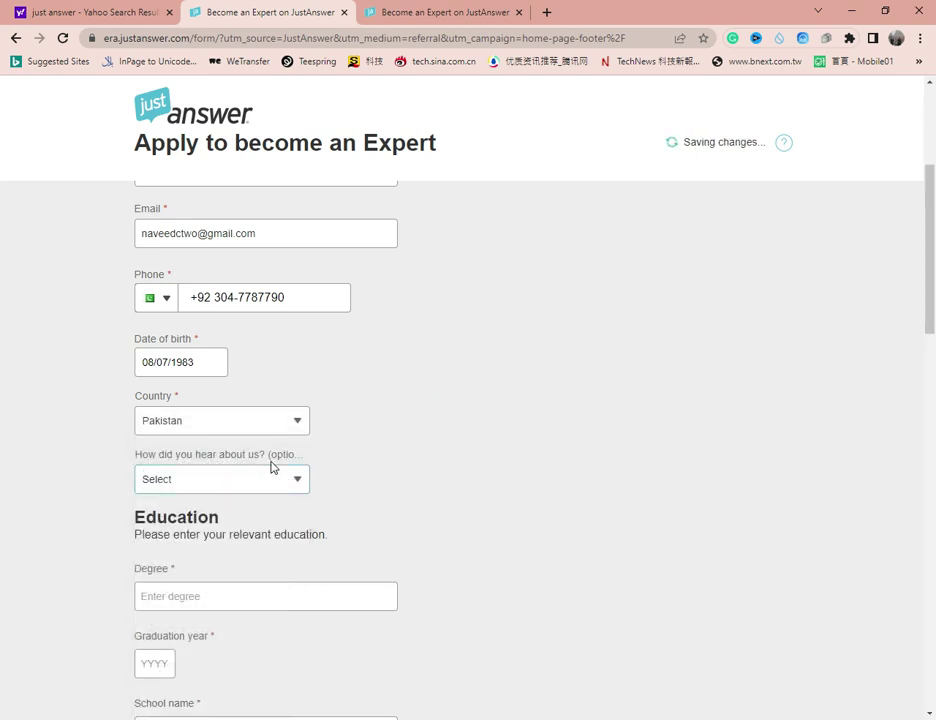
{"action": "left_click", "coordinate": [303, 485]}
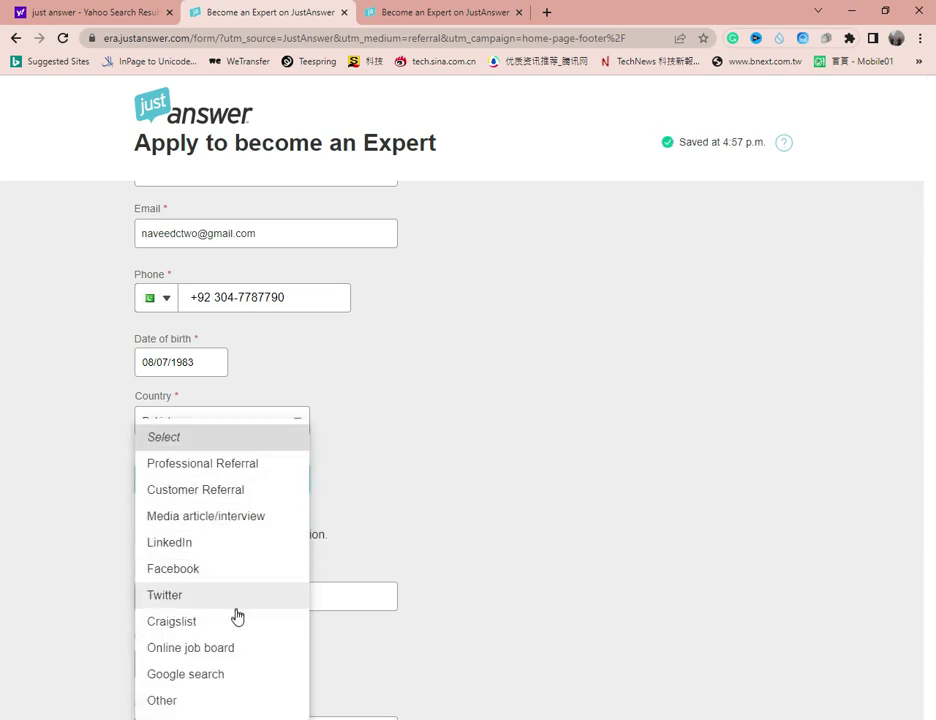
- Select Google search as the referral source and paste the degree 'Master in computer science'
{"action": "left_click", "coordinate": [225, 675]}
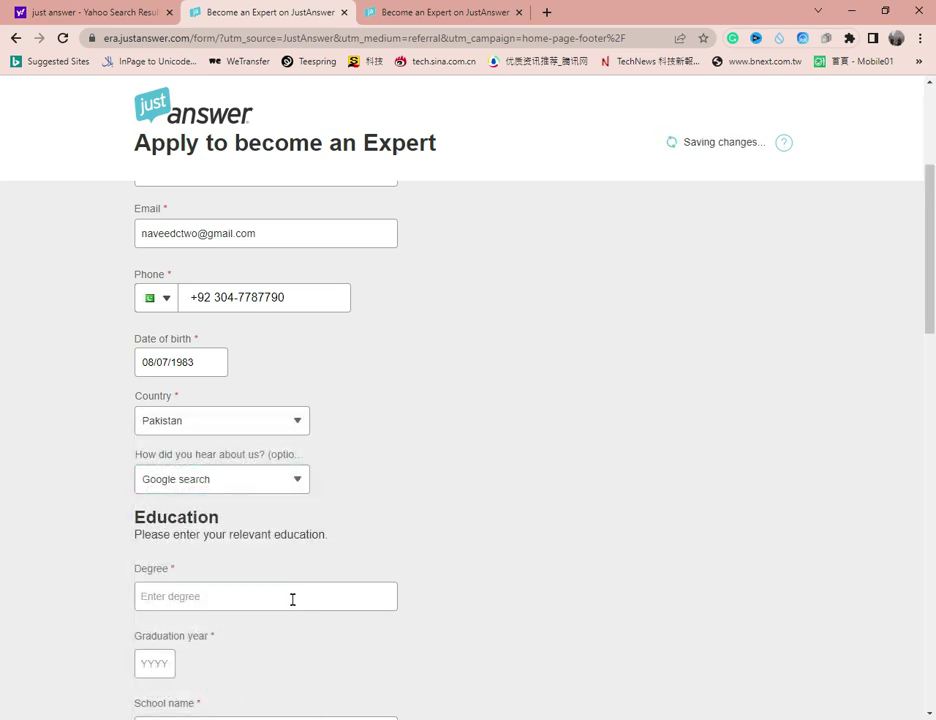
{"action": "left_click", "coordinate": [295, 597]}
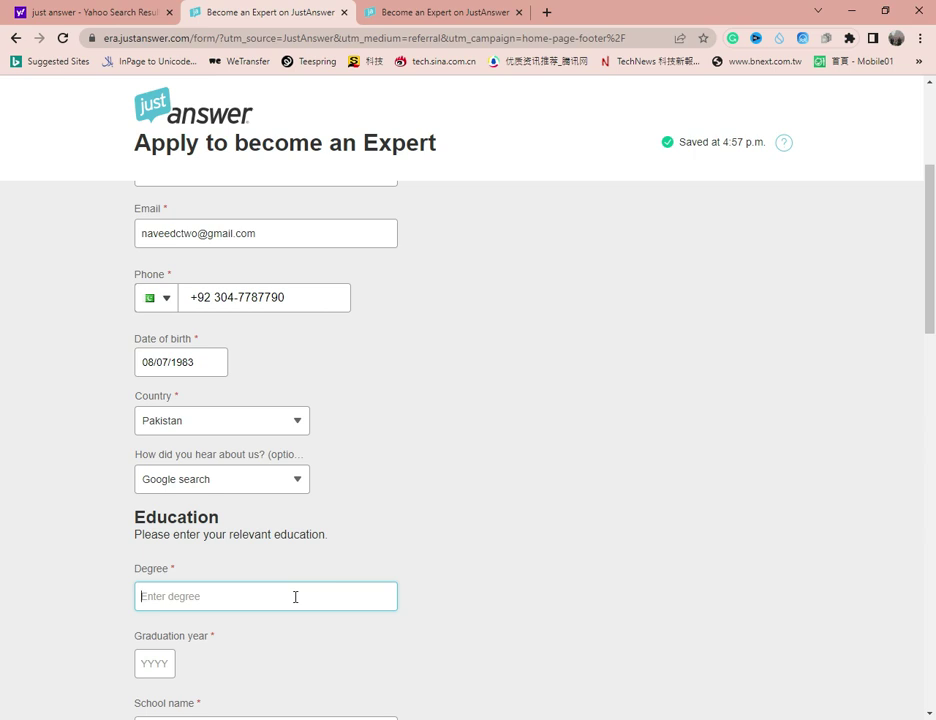
{"action": "type", "text": "Master in computer science"}
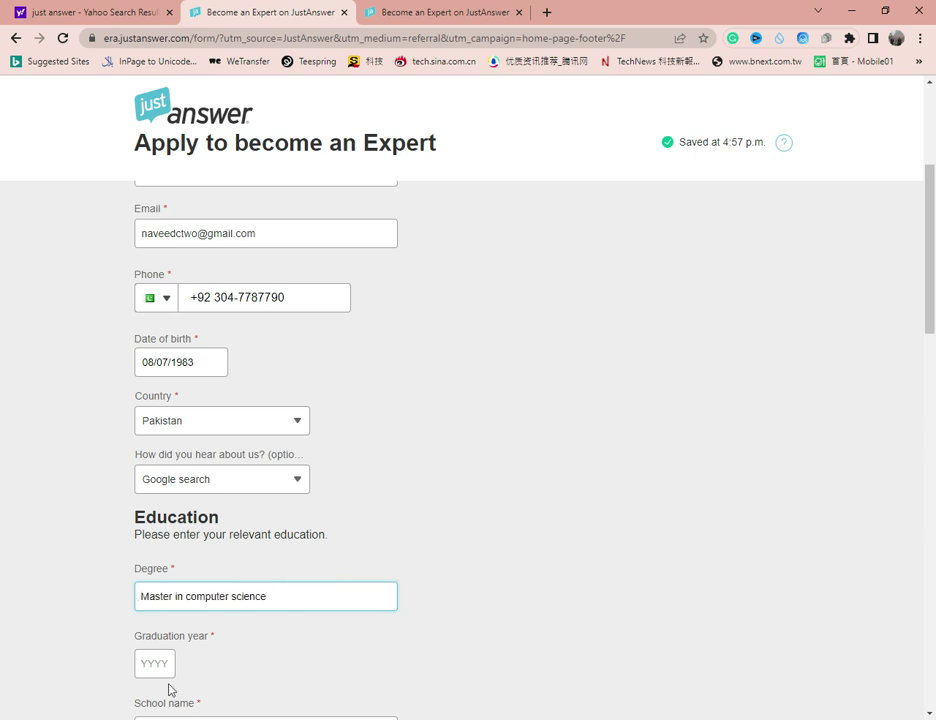
- Enter graduation year 2010 and school name B.Z.U
{"action": "left_click", "coordinate": [160, 656]}
{"action": "type", "text": "2010"}
{"action": "scroll", "coordinate": [296, 590], "scroll_direction": "down", "scroll_amount": 2}
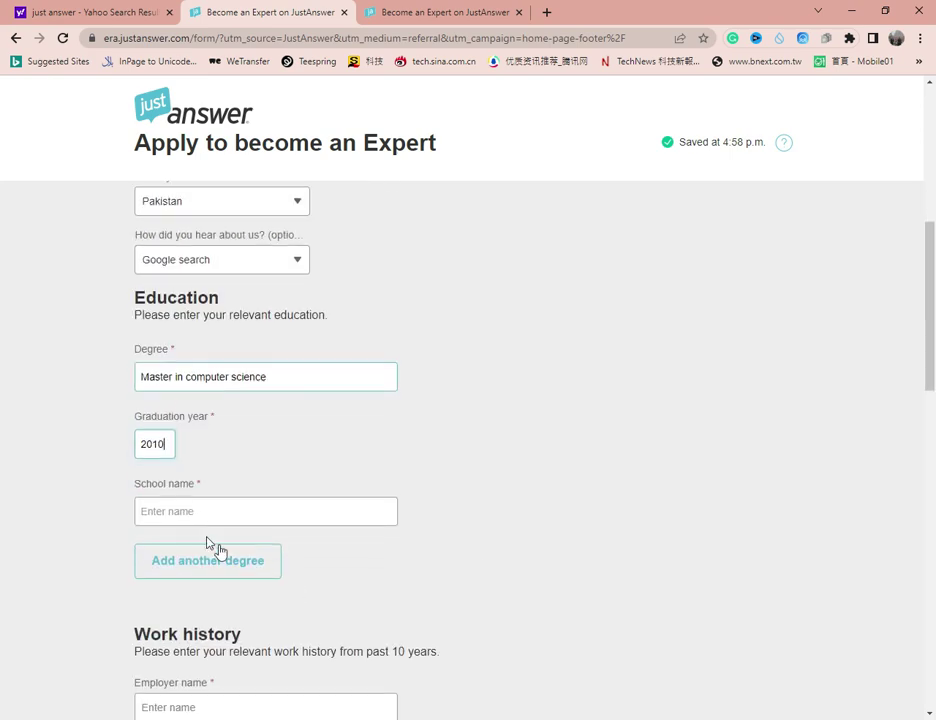
{"action": "left_click", "coordinate": [218, 505]}
{"action": "type", "text": "B.Z.U"}
{"action": "scroll", "coordinate": [200, 400], "scroll_direction": "down", "scroll_amount": 2}
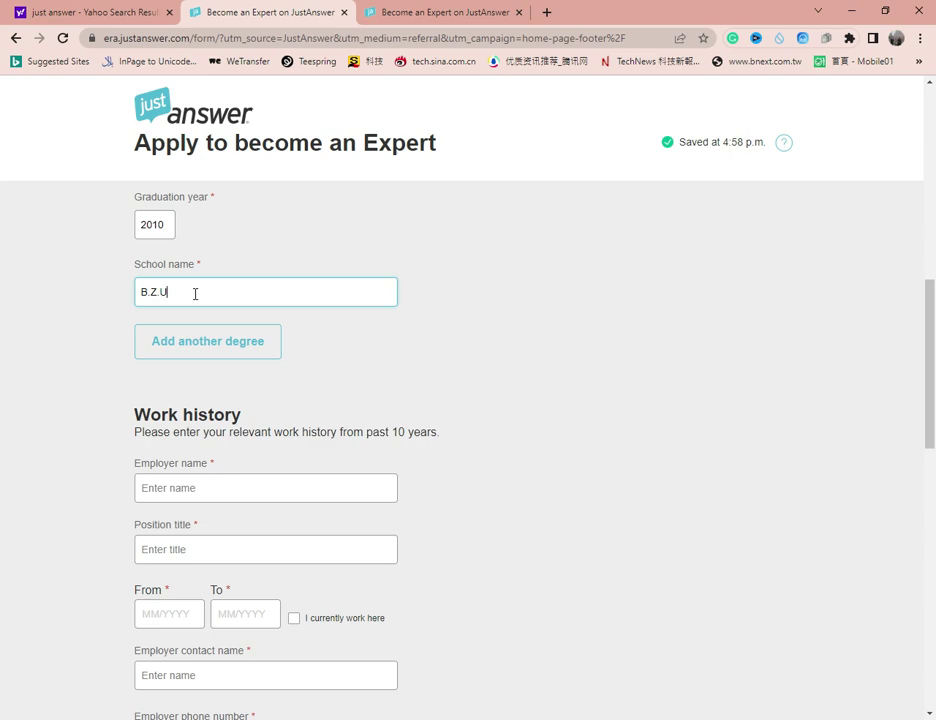
- Fill the work history entry: employer, position C.E.O, 05/2011 to 05/2022, employer contact name
{"action": "left_click", "coordinate": [333, 488]}
{"action": "scroll", "coordinate": [333, 492], "scroll_direction": "down", "scroll_amount": 1}
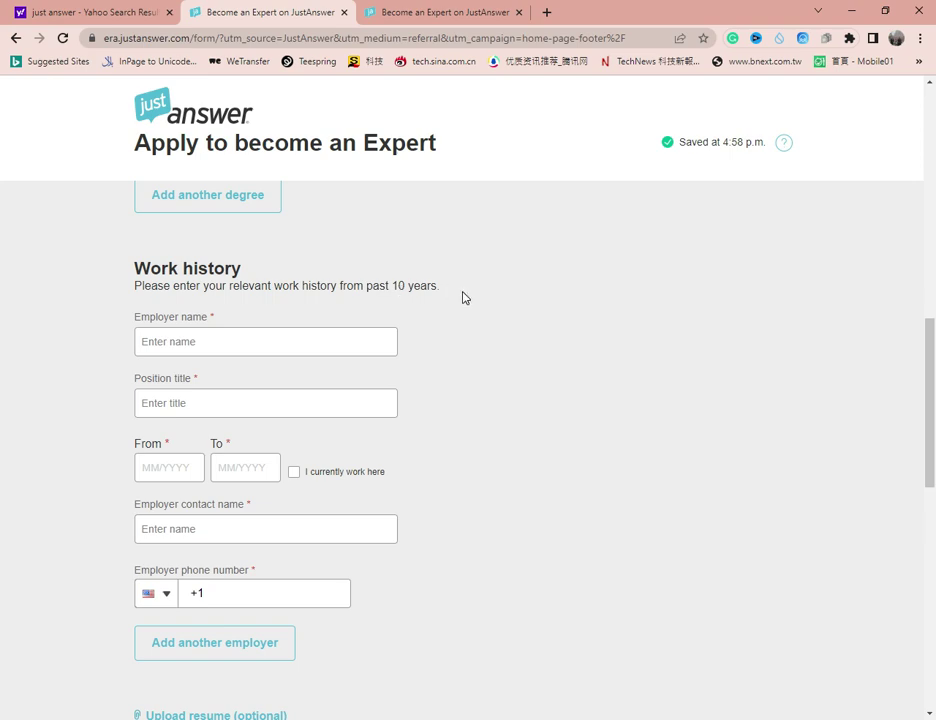
{"action": "left_click", "coordinate": [243, 341]}
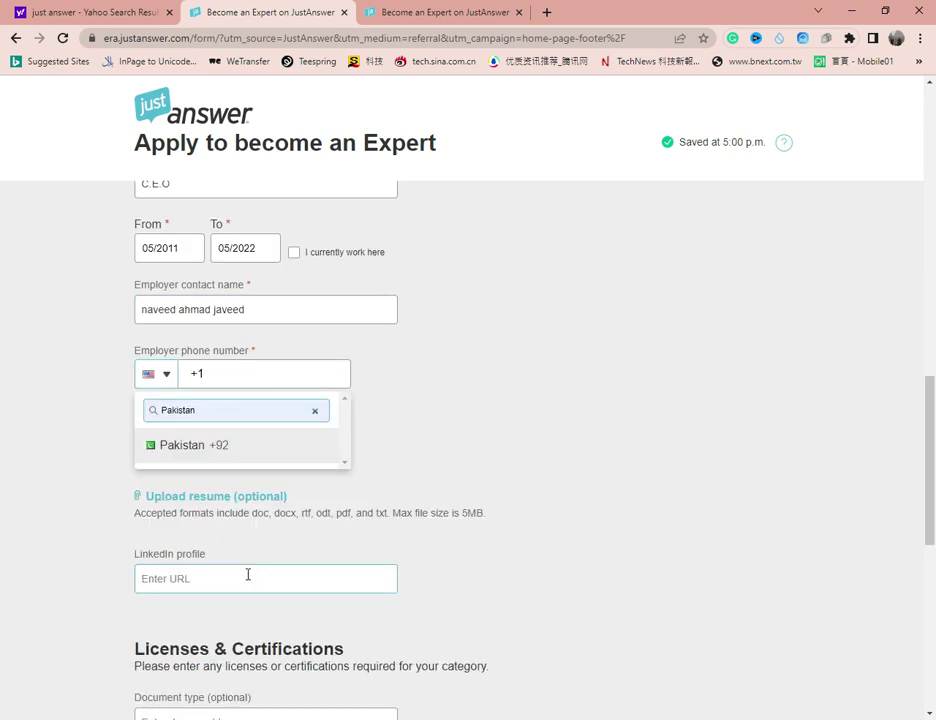
- Tick the box agreeing to the Expert Agreement, Privacy Policy and Terms, confirming age 18+
{"action": "scroll", "coordinate": [248, 575], "scroll_direction": "down", "scroll_amount": 3}
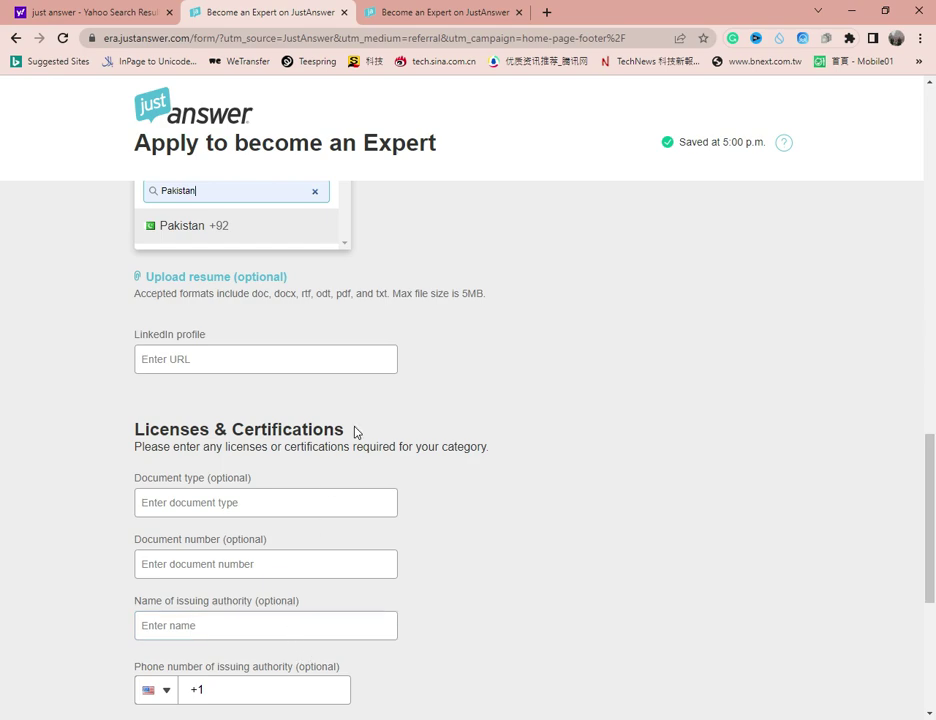
{"action": "scroll", "coordinate": [362, 475], "scroll_direction": "up", "scroll_amount": 2}
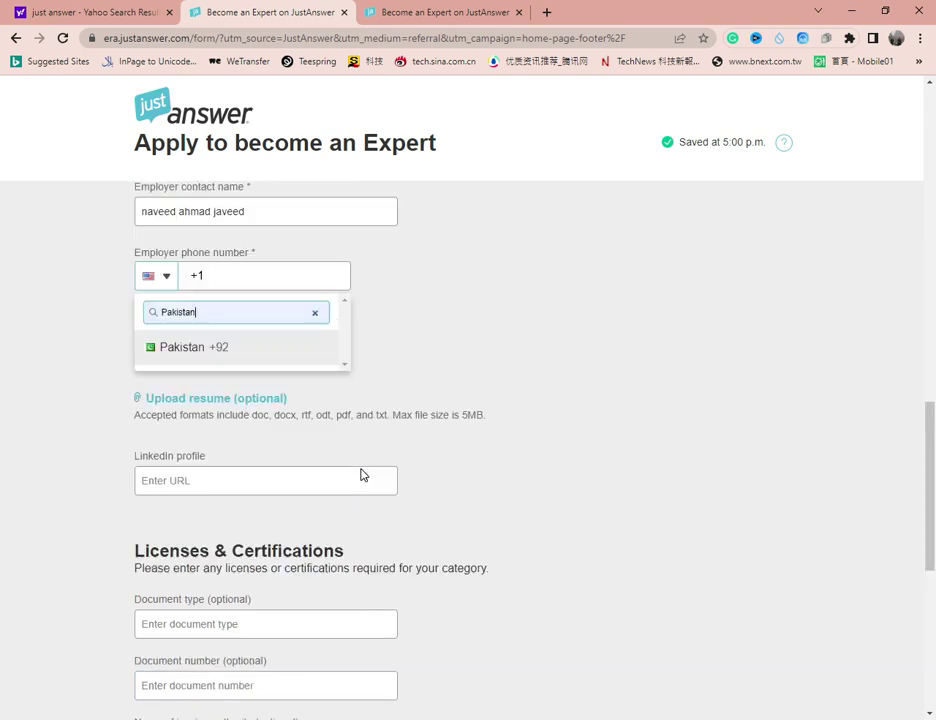
{"action": "scroll", "coordinate": [362, 475], "scroll_direction": "down", "scroll_amount": 3}
{"action": "scroll", "coordinate": [362, 475], "scroll_direction": "down", "scroll_amount": 2}
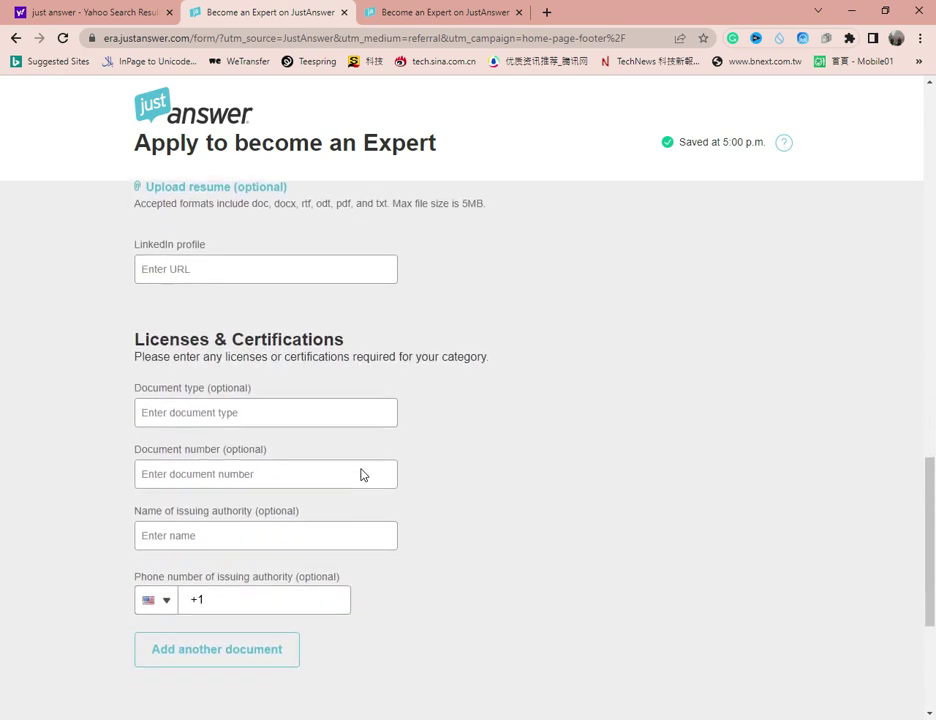
{"action": "scroll", "coordinate": [362, 475], "scroll_direction": "up", "scroll_amount": 1}
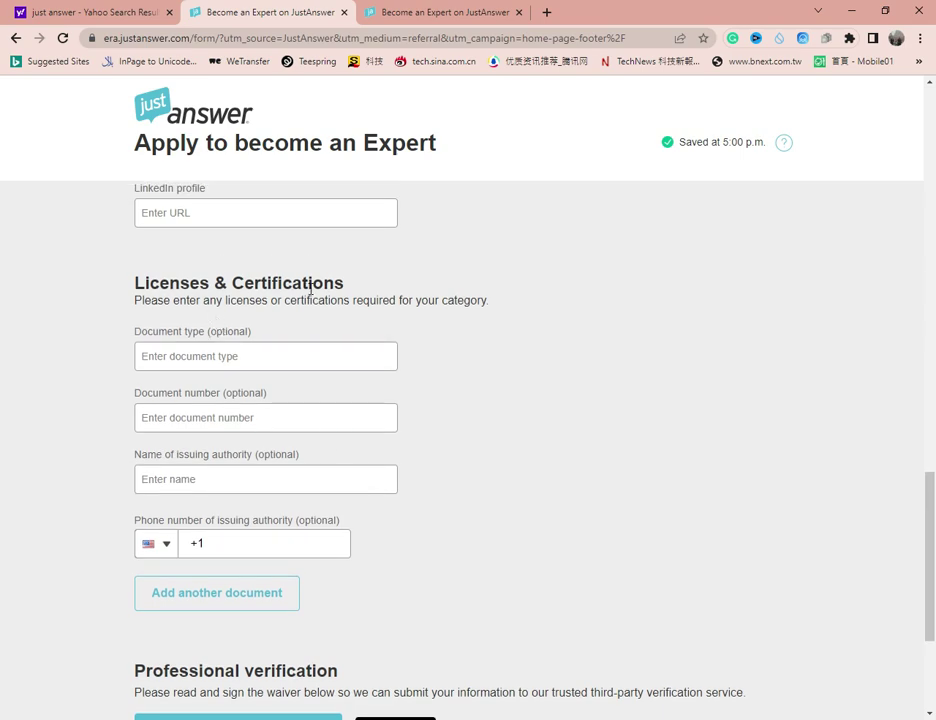
{"action": "scroll", "coordinate": [382, 528], "scroll_direction": "down", "scroll_amount": 3}
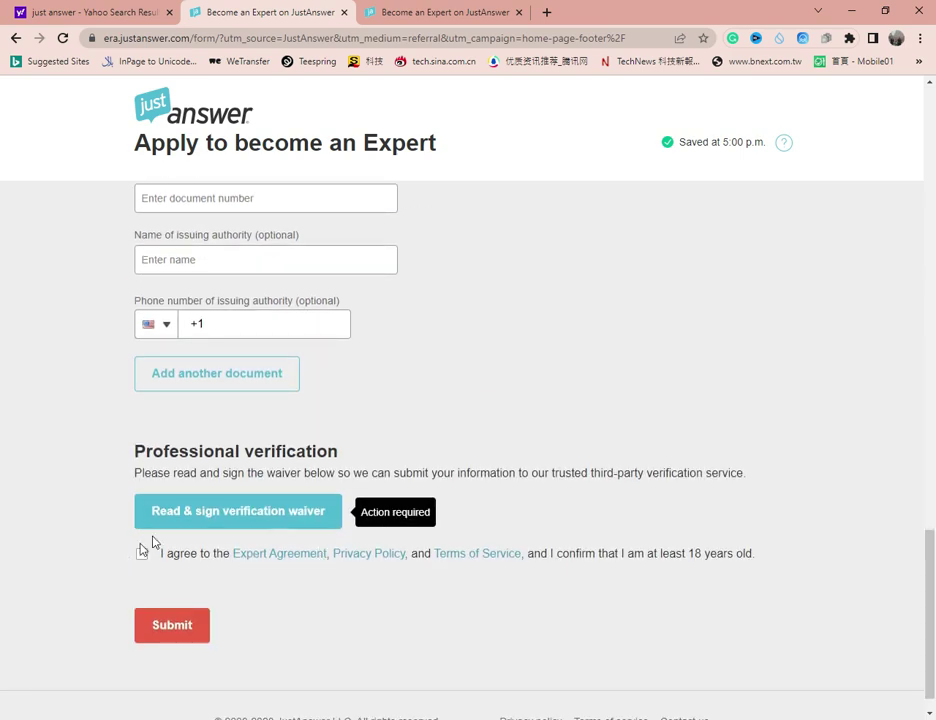
{"action": "left_click", "coordinate": [142, 554]}
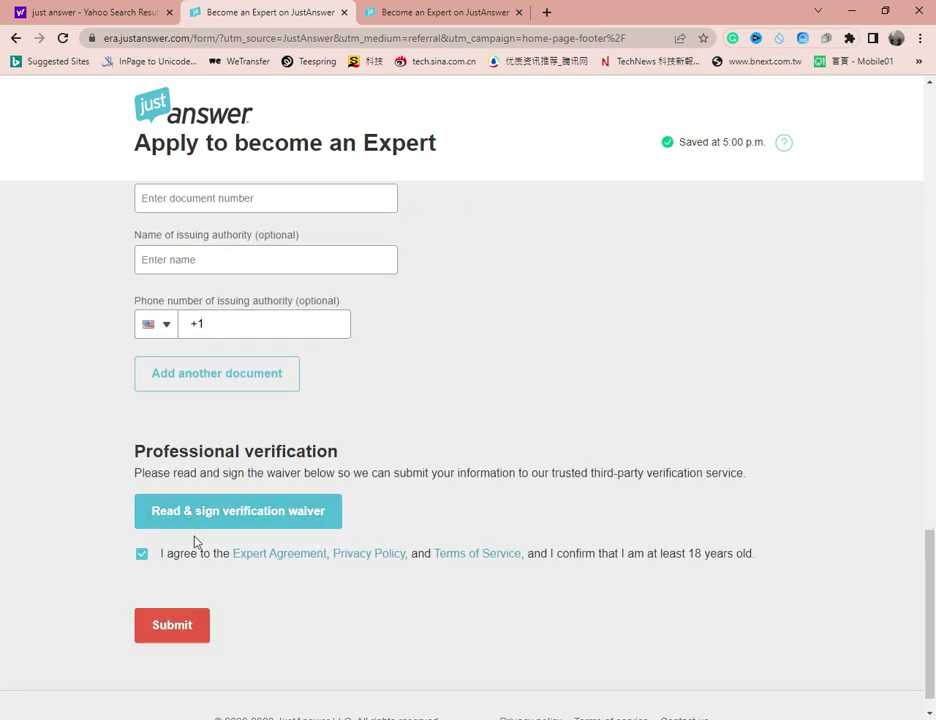
{"action": "scroll", "coordinate": [208, 535], "scroll_direction": "up", "scroll_amount": 3}
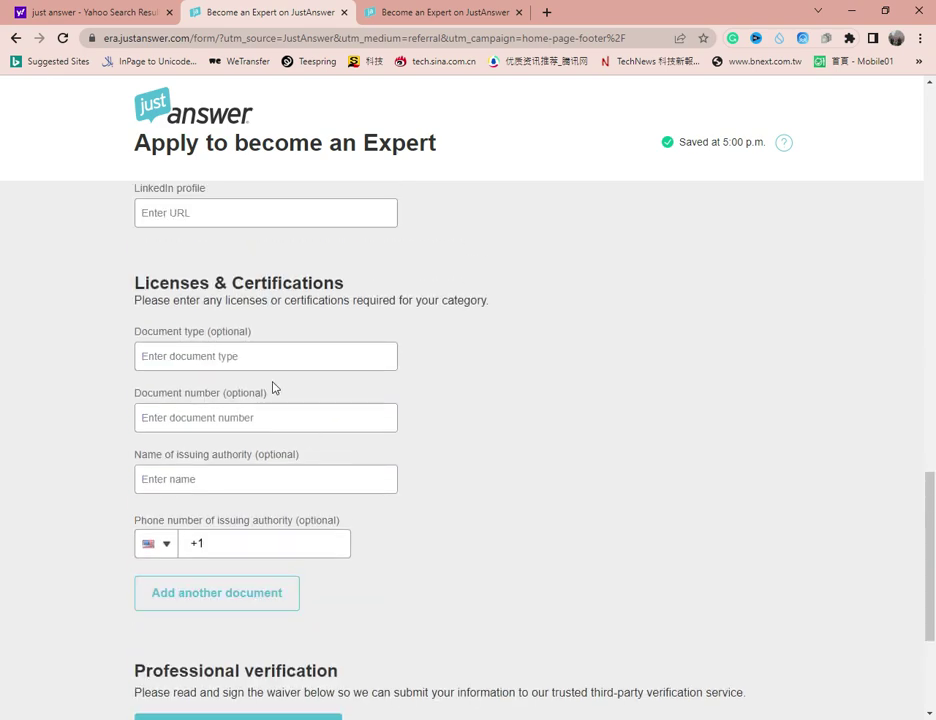
{"action": "scroll", "coordinate": [305, 443], "scroll_direction": "down", "scroll_amount": 3}
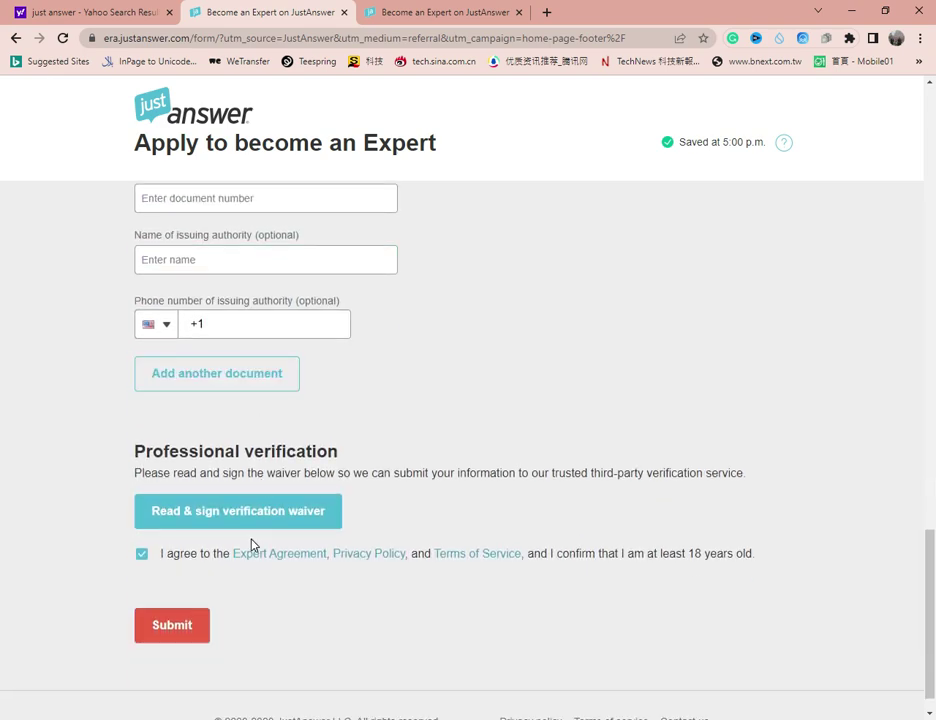
- Open the verification waiver and draw a three-stroke signature in the Signature box
{"action": "left_click", "coordinate": [261, 525]}
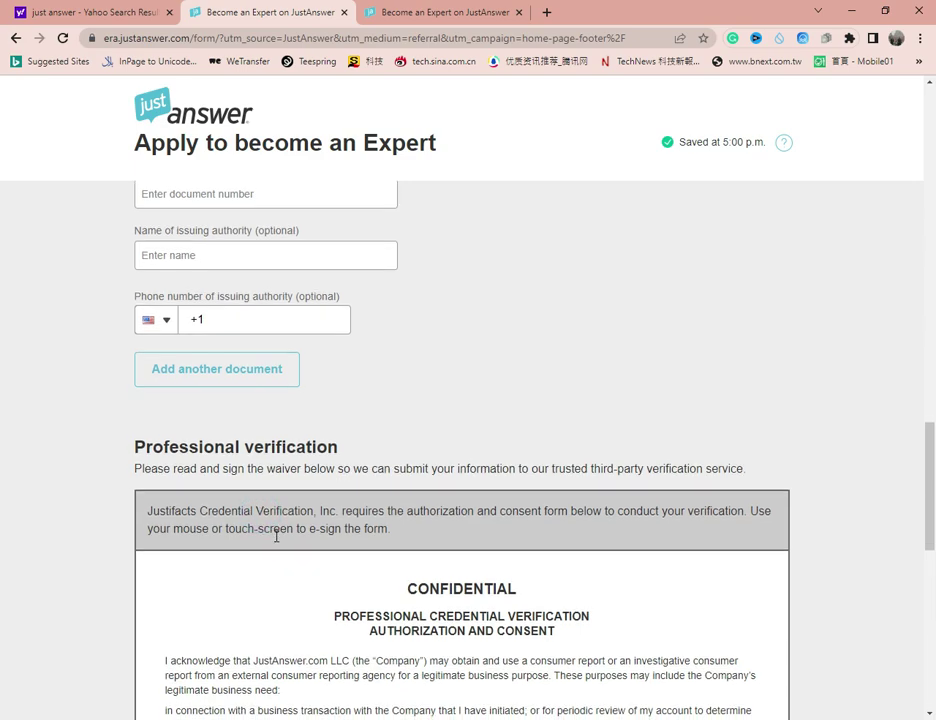
{"action": "scroll", "coordinate": [270, 535], "scroll_direction": "down", "scroll_amount": 10}
{"action": "scroll", "coordinate": [277, 542], "scroll_direction": "up", "scroll_amount": 3}
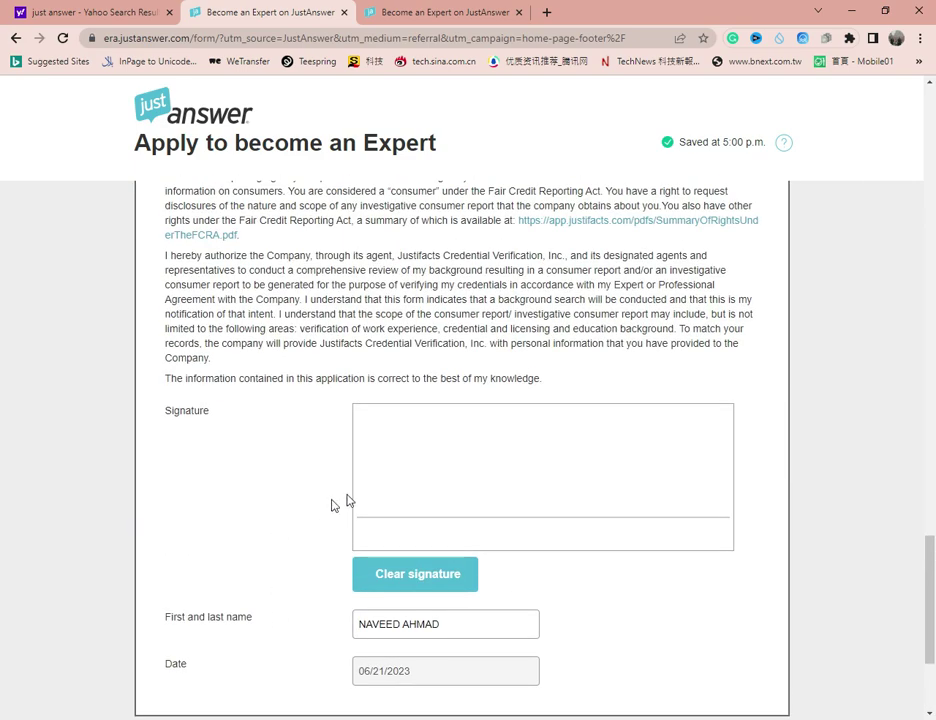
{"action": "left_click_drag", "start_coordinate": [620, 433], "coordinate": [605, 448]}
{"action": "left_click_drag", "start_coordinate": [601, 437], "coordinate": [588, 436]}
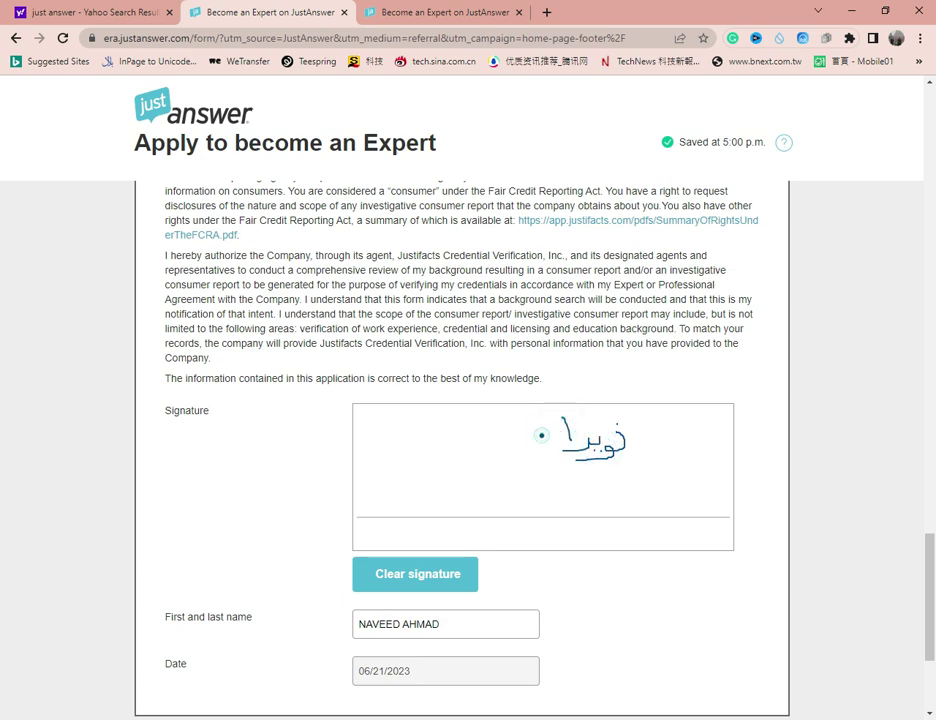
{"action": "mouse_move", "coordinate": [539, 435]}
{"action": "left_mouse_down"}
{"action": "mouse_move", "coordinate": [570, 420]}
{"action": "mouse_move", "coordinate": [499, 444]}
{"action": "left_mouse_up"}
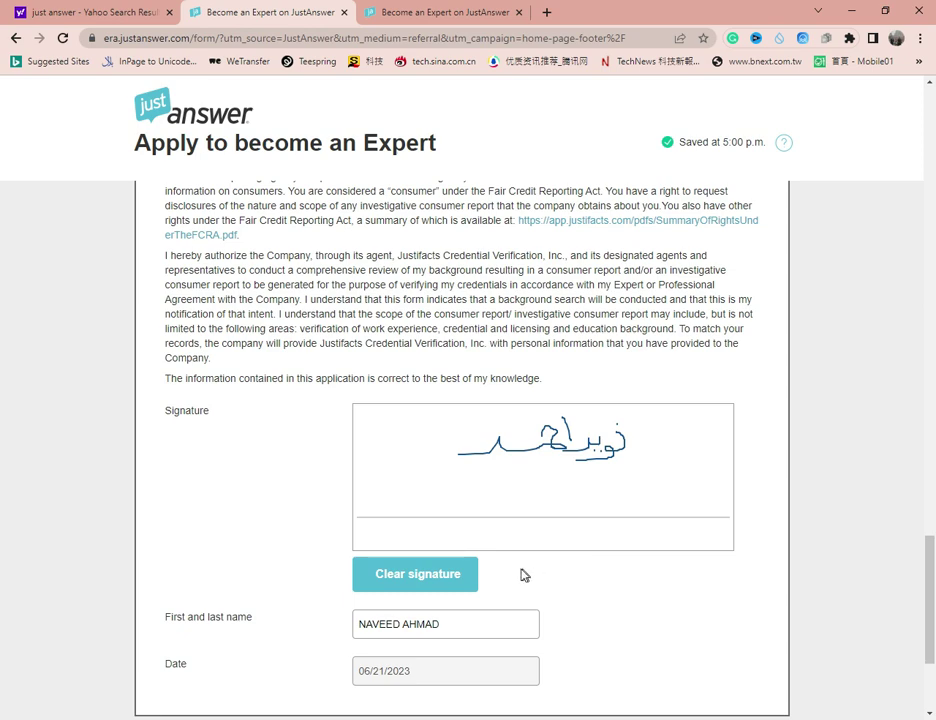
{"action": "scroll", "coordinate": [478, 582], "scroll_direction": "down", "scroll_amount": 3}
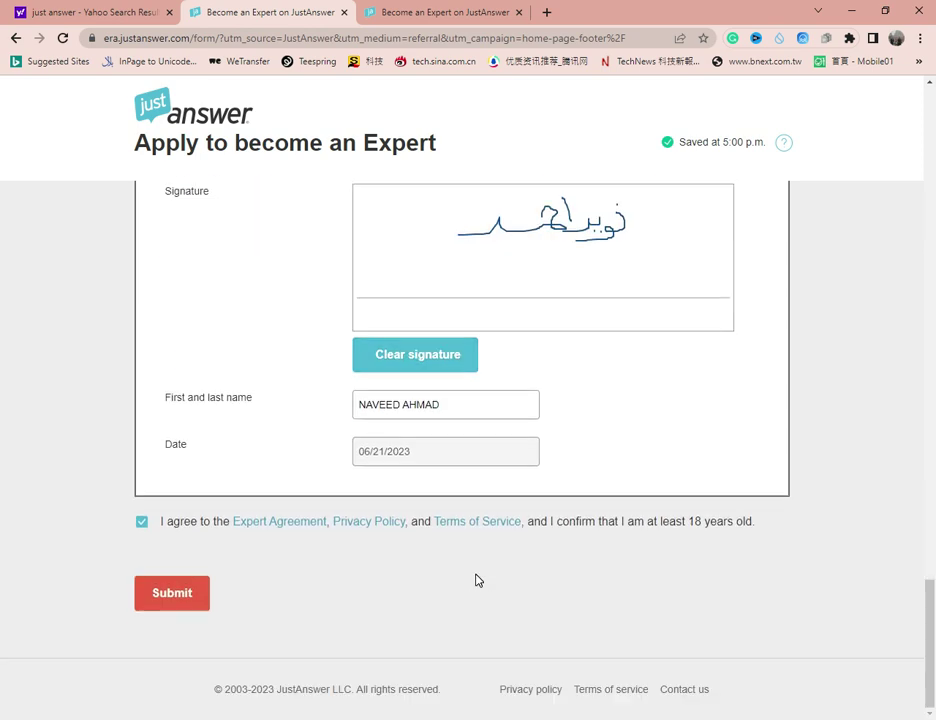
- Set the employer phone country code to Pakistan +92, enter the number, and resubmit the application
{"action": "left_click", "coordinate": [187, 596]}
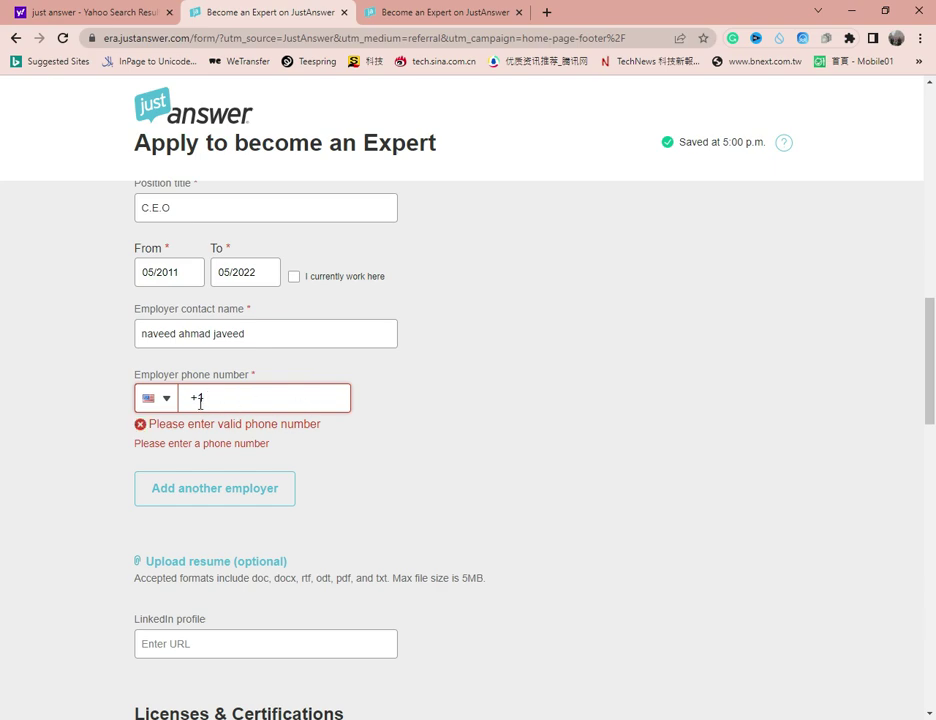
{"action": "left_click", "coordinate": [172, 404]}
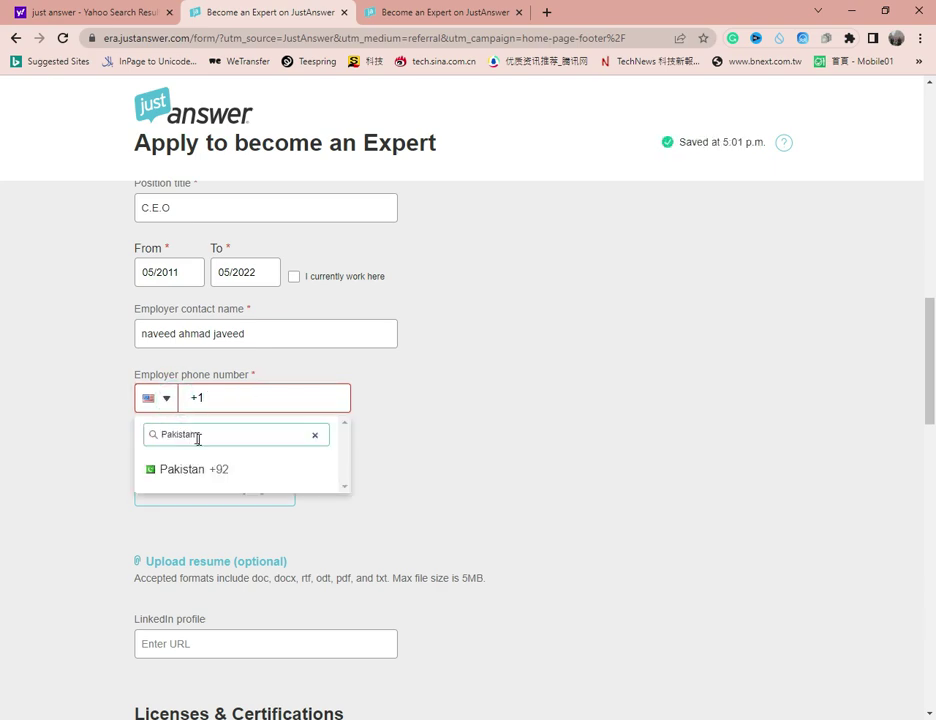
{"action": "left_click", "coordinate": [232, 470]}
{"action": "left_click", "coordinate": [234, 397]}
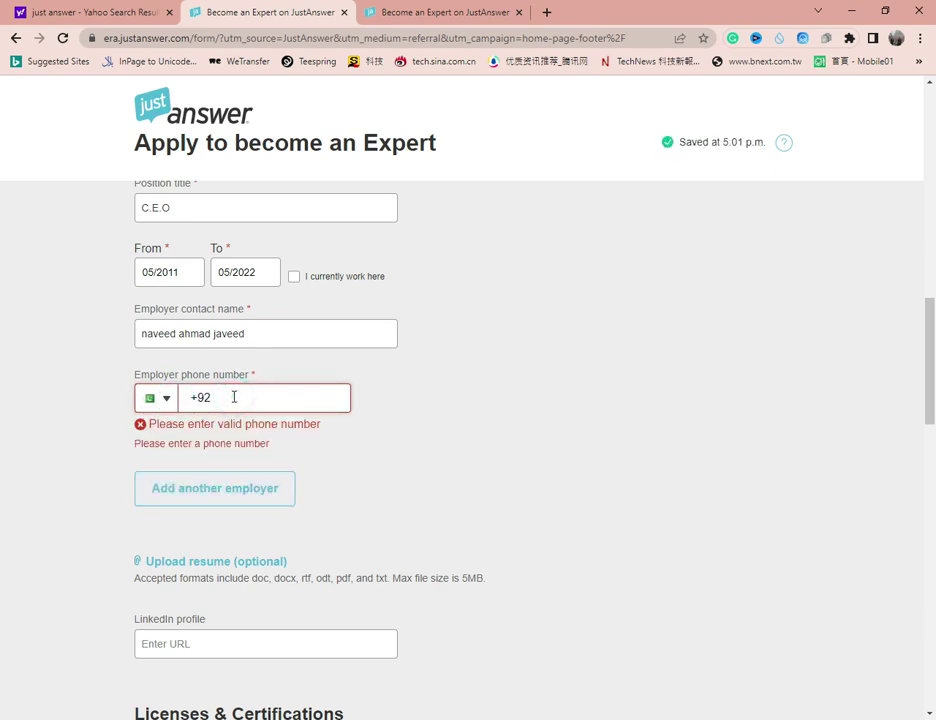
{"action": "type", "text": "304"}
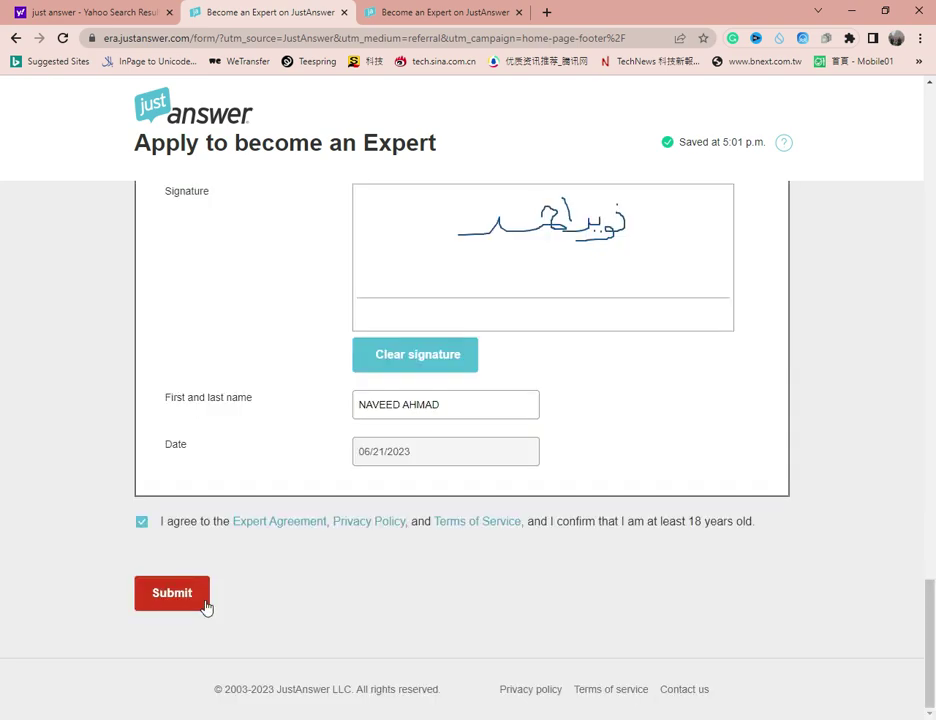
{"action": "left_click", "coordinate": [204, 600]}
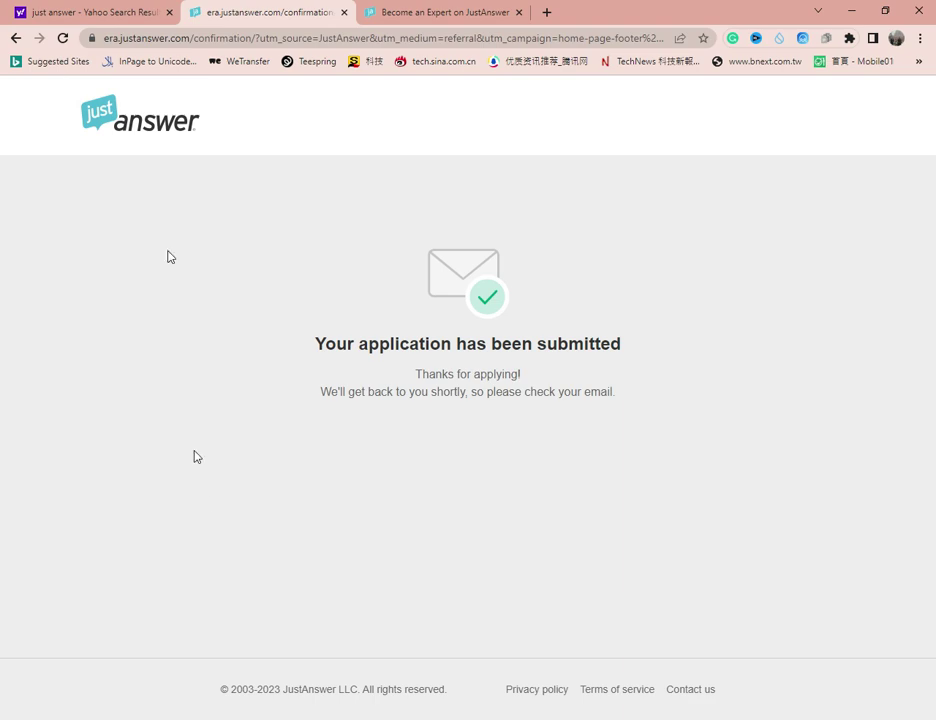
- From the submission confirmation, navigate back to the Become an Expert landing page
{"action": "left_click", "coordinate": [470, 12]}
{"action": "left_click", "coordinate": [200, 11]}
{"action": "left_click", "coordinate": [13, 40]}
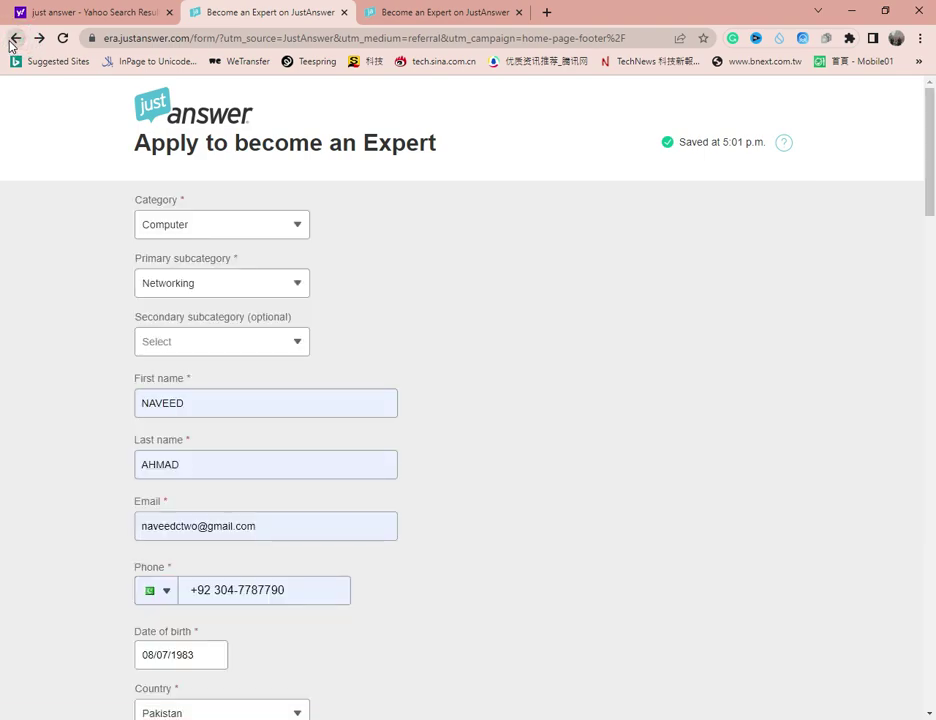
{"action": "left_click", "coordinate": [13, 40]}
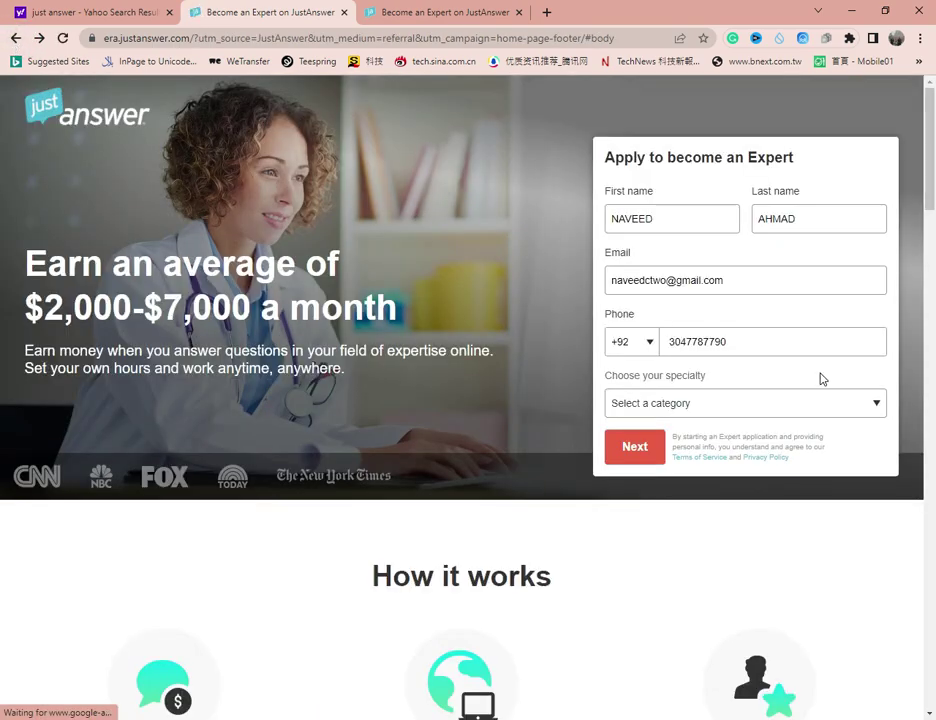
{"action": "scroll", "coordinate": [822, 379], "scroll_direction": "down", "scroll_amount": 10}
{"action": "scroll", "coordinate": [822, 379], "scroll_direction": "down", "scroll_amount": 6}
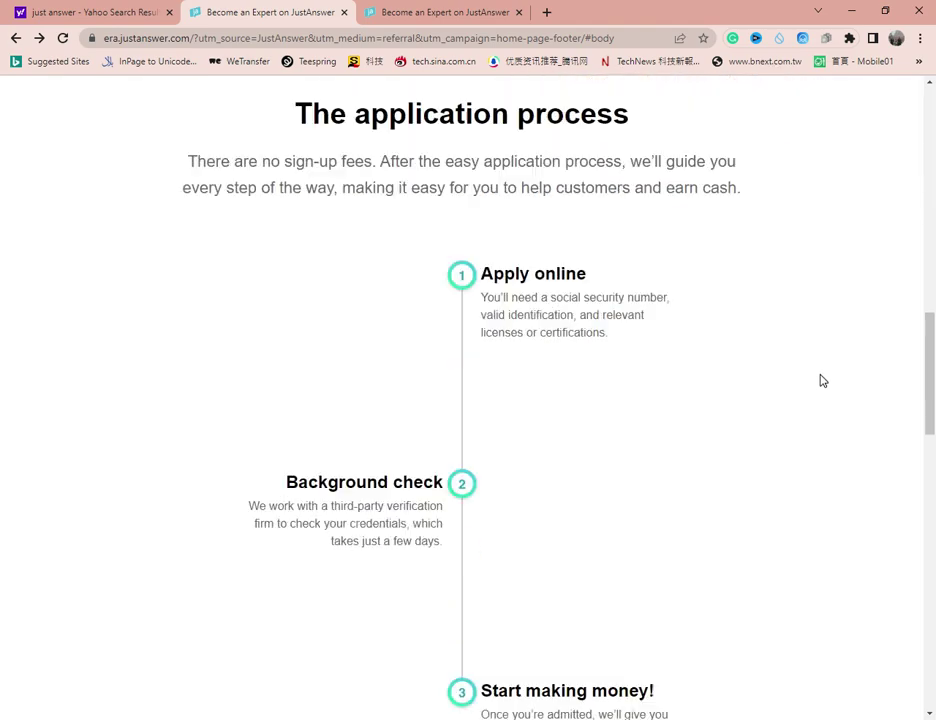
{"action": "scroll", "coordinate": [822, 380], "scroll_direction": "down", "scroll_amount": 8}
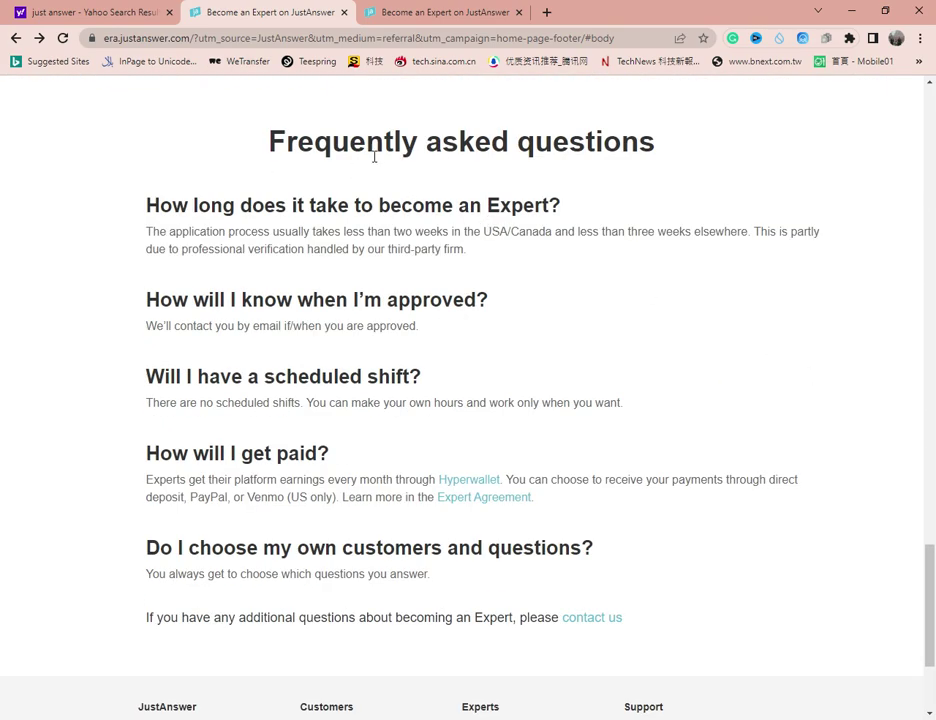
{"action": "scroll", "coordinate": [487, 390], "scroll_direction": "down", "scroll_amount": 3}
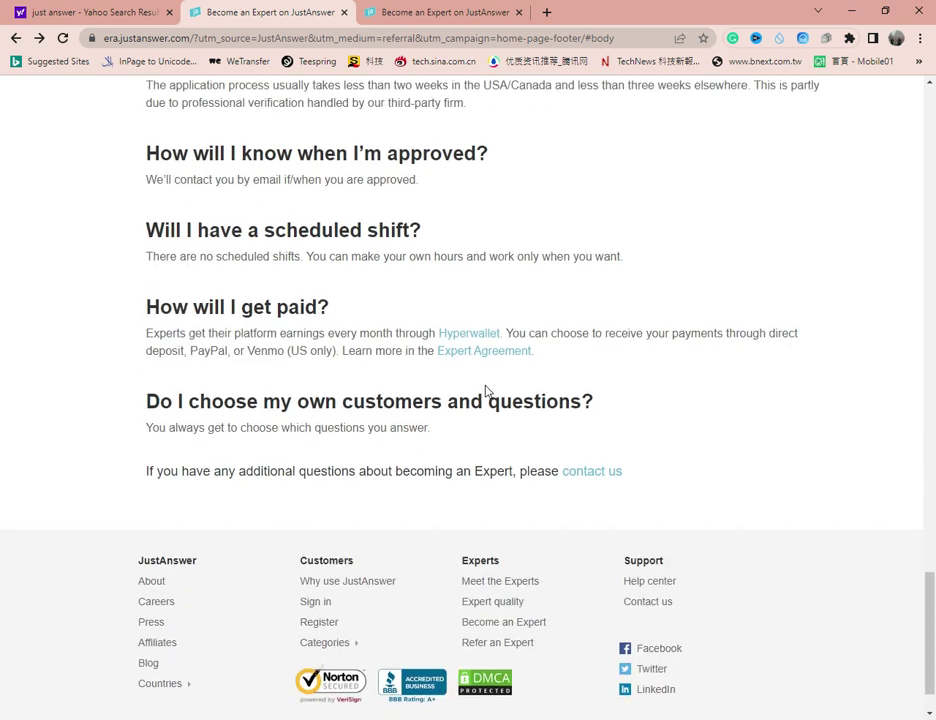